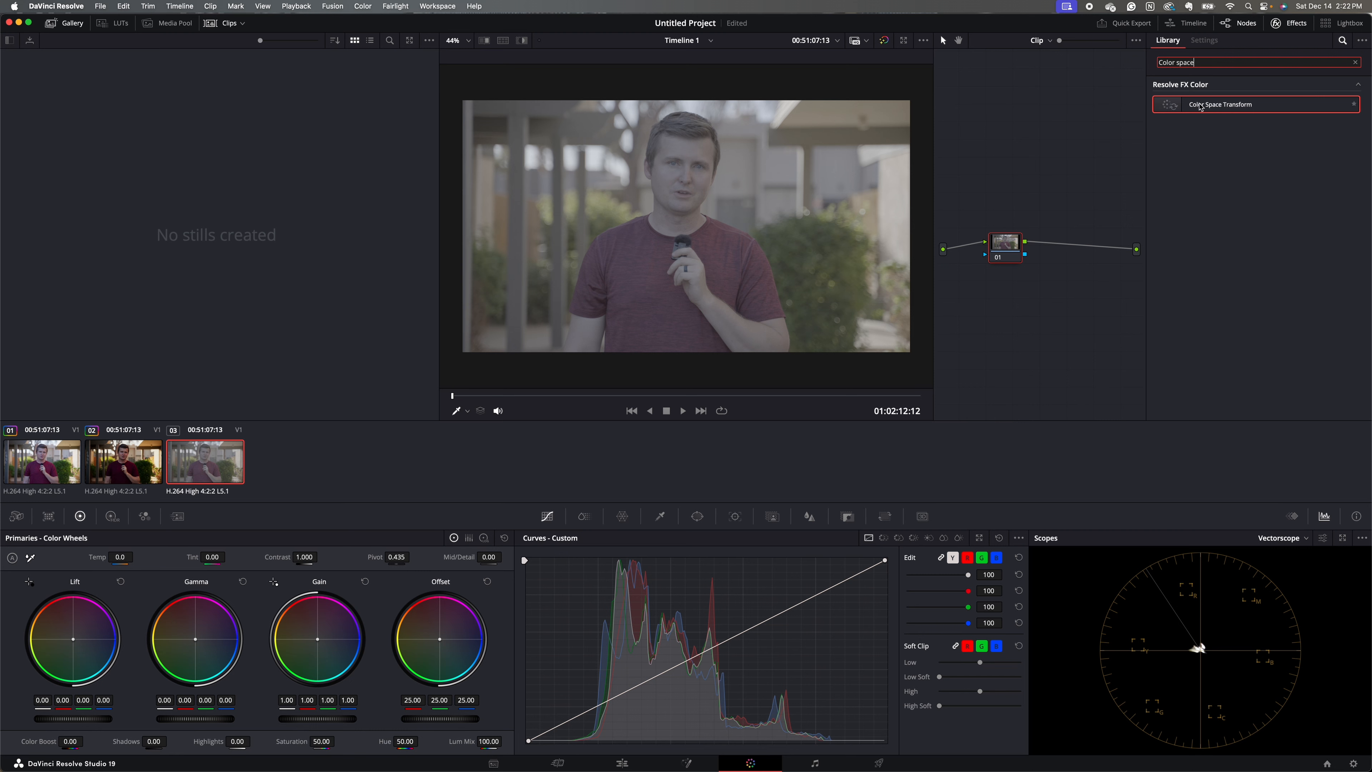
# - Apply the Color Space Transform effect to node 01 and set its input color space to Sony S-Gamut3.Cine
pyautogui.moveTo(1204, 107); pyautogui.dragTo(1004, 249)
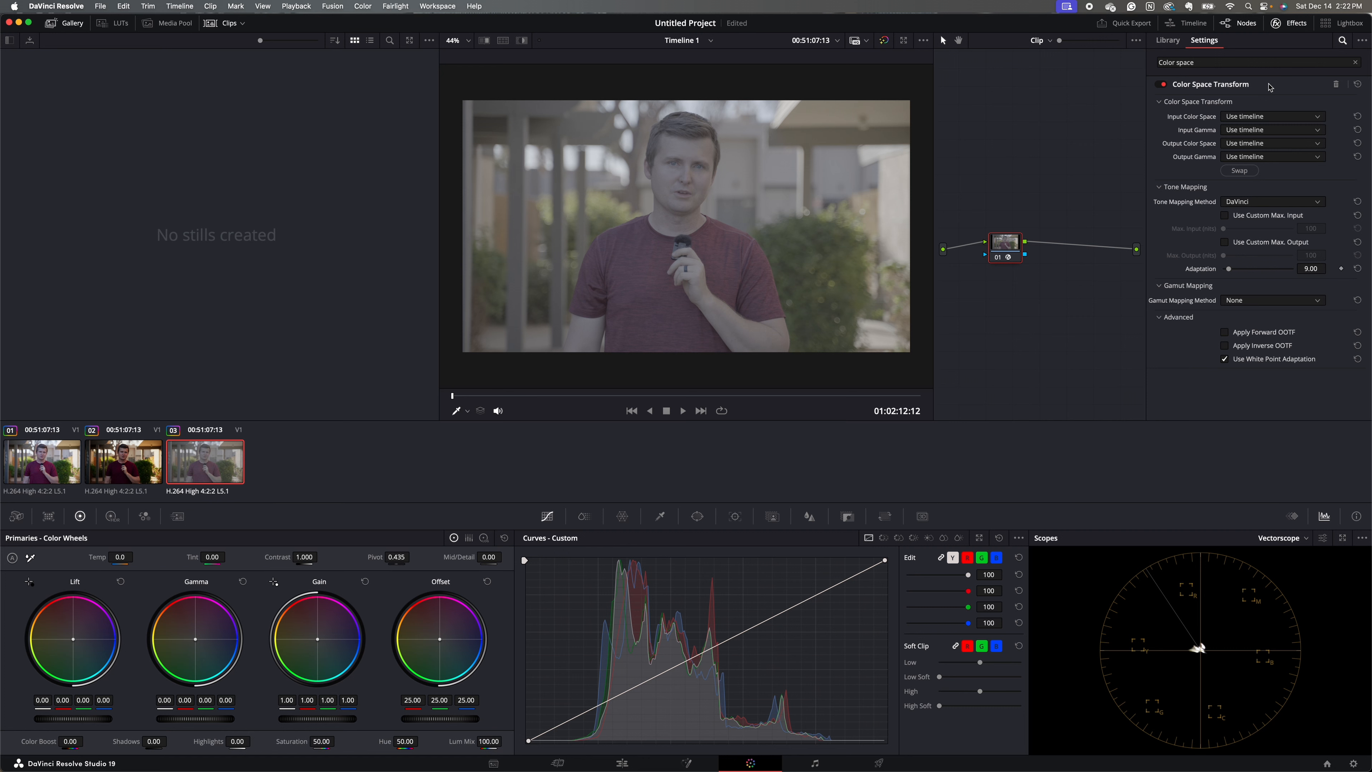
pyautogui.click(1259, 120)
pyautogui.scroll(-5, 1273, 210)
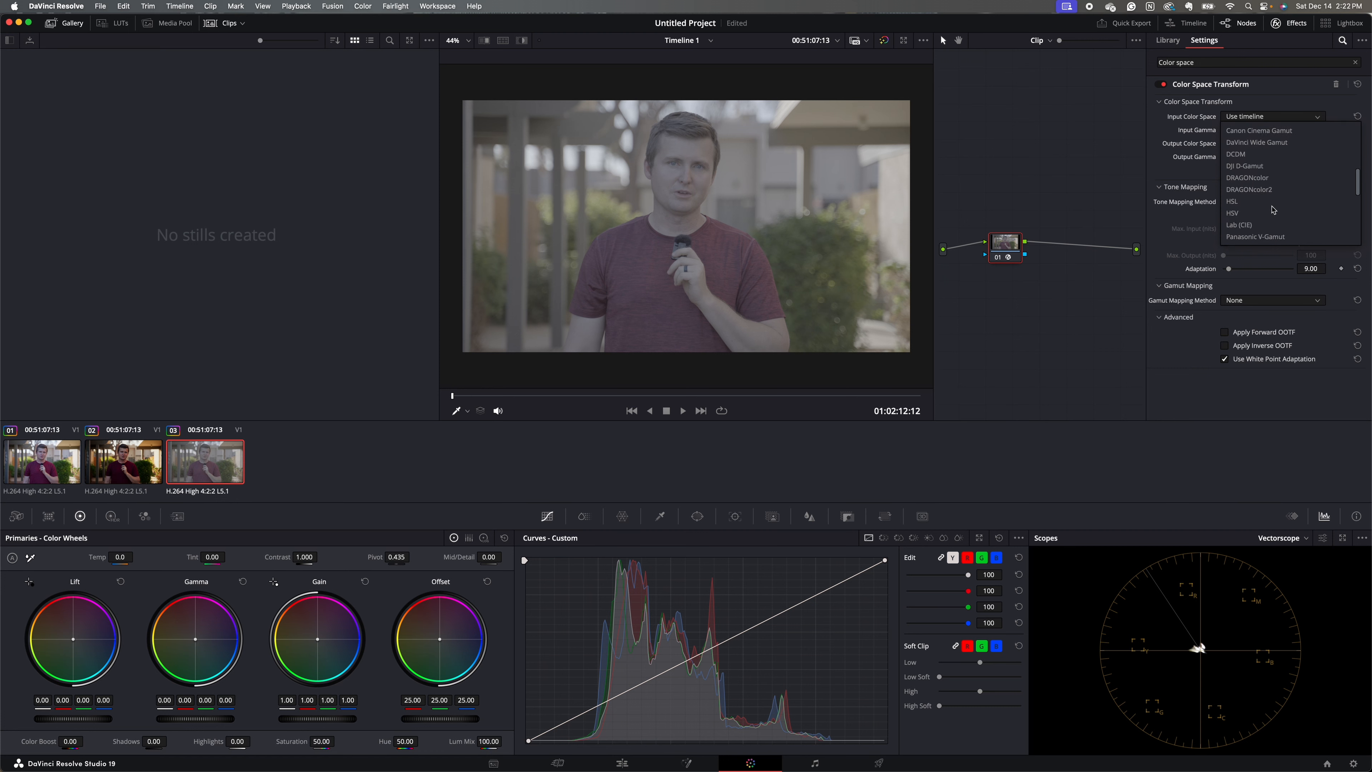
pyautogui.scroll(-5, 1273, 210)
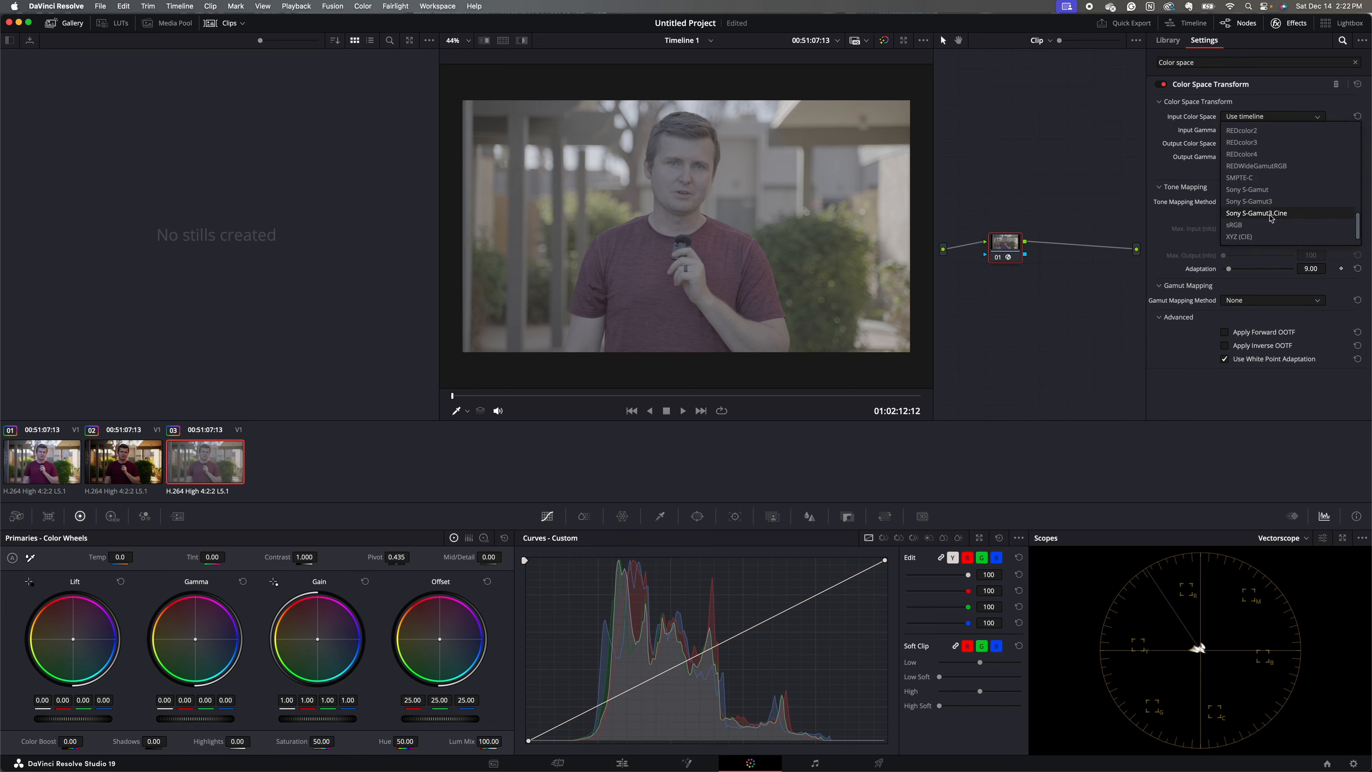
pyautogui.click(1271, 216)
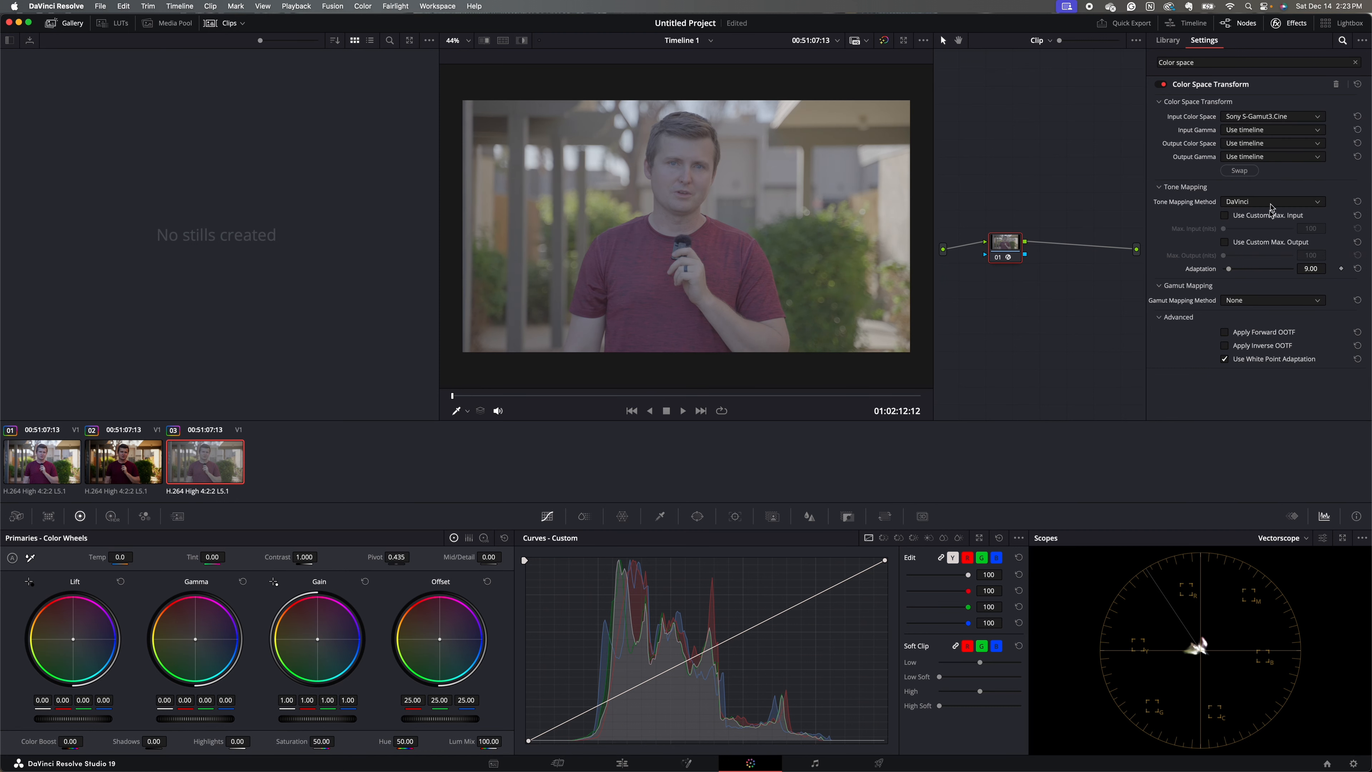
# - Set the Color Space Transform's input gamma to Sony S-Log3
pyautogui.click(1247, 135)
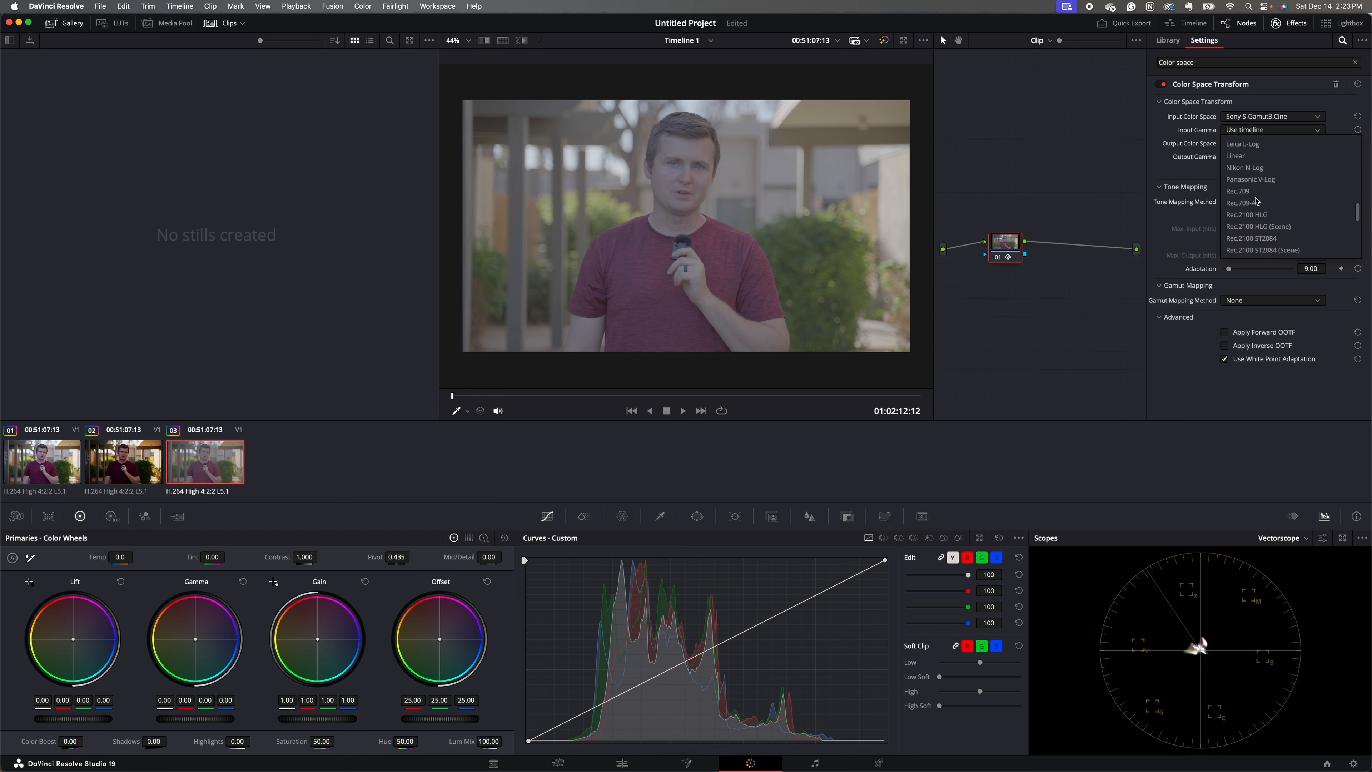
pyautogui.scroll(-4, 1255, 199)
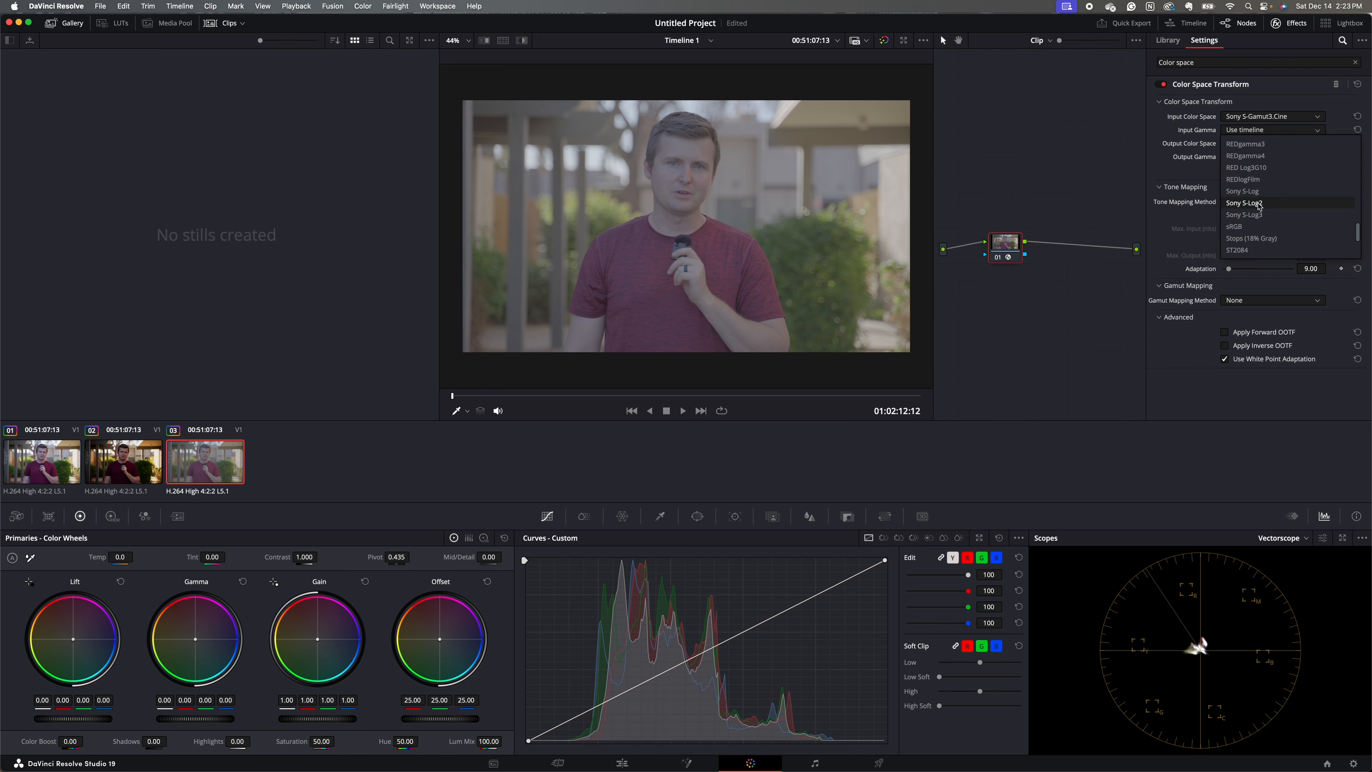
pyautogui.click(1255, 214)
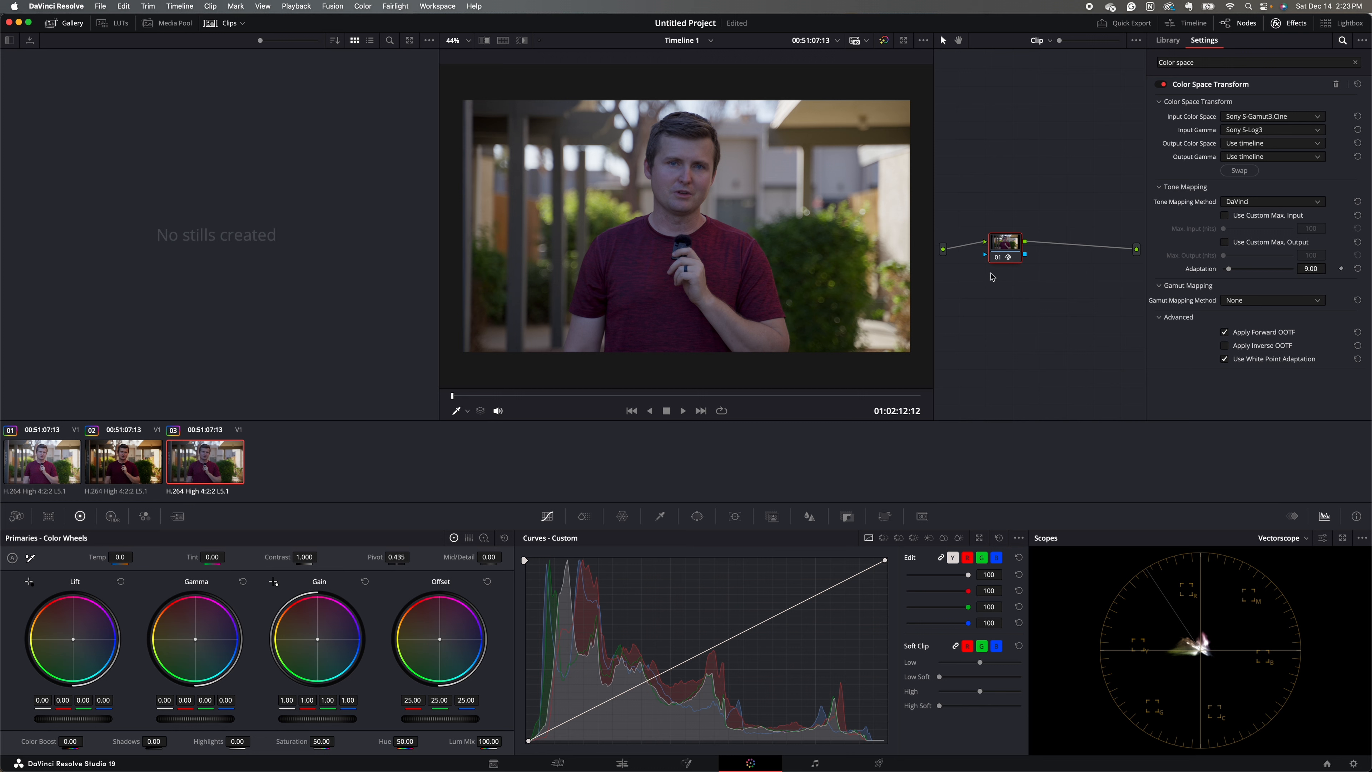
# - Add a serial node before the Color Space Transform node and raise the new node's contrast to 1.212
pyautogui.moveTo(1003, 241); pyautogui.dragTo(1093, 244)
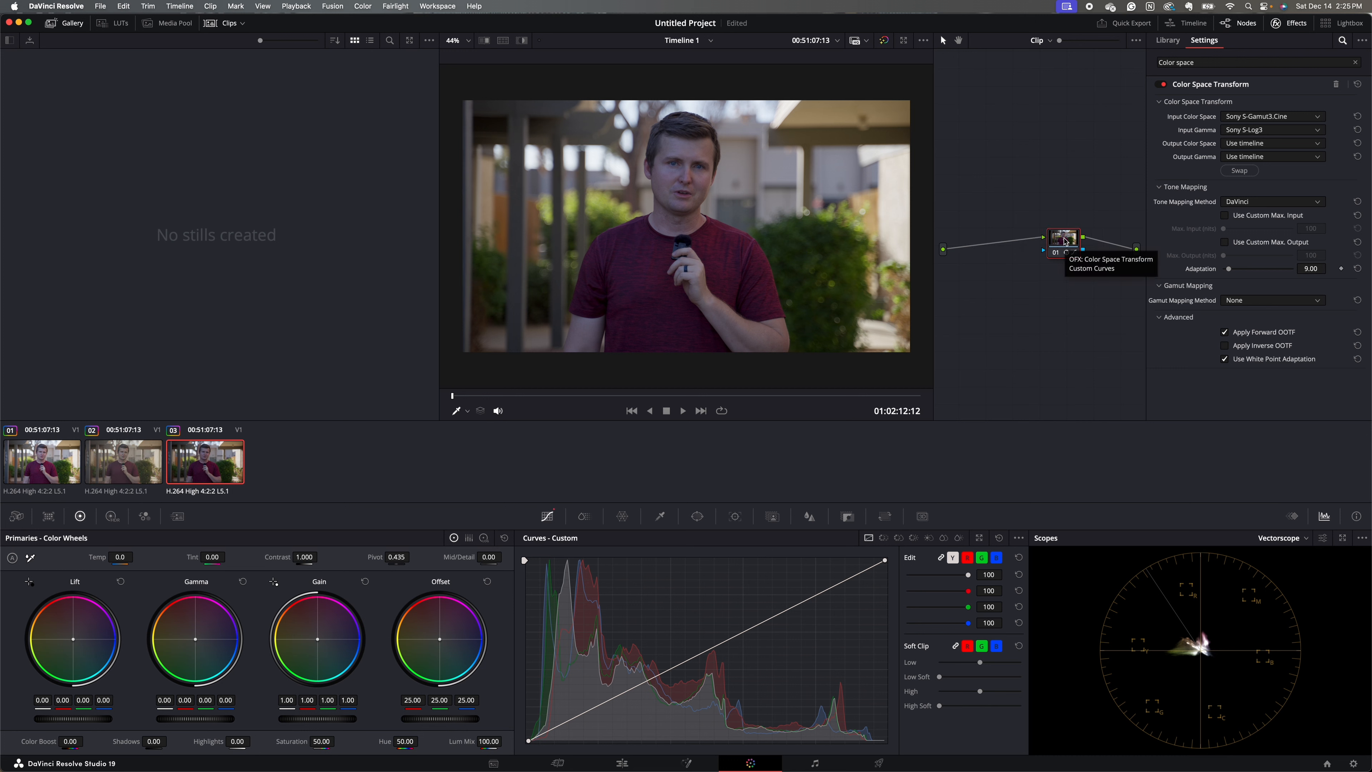
pyautogui.rightClick(1065, 242)
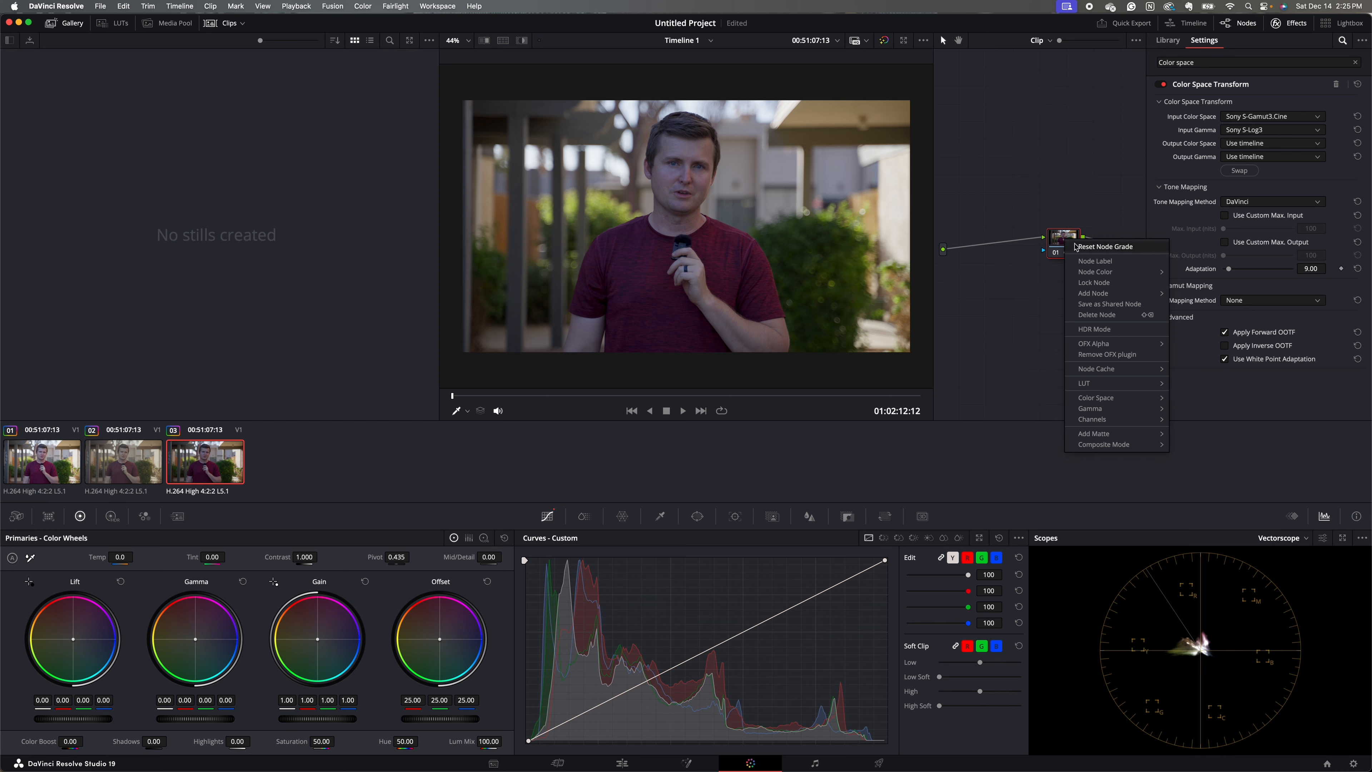
pyautogui.moveTo(1113, 293)
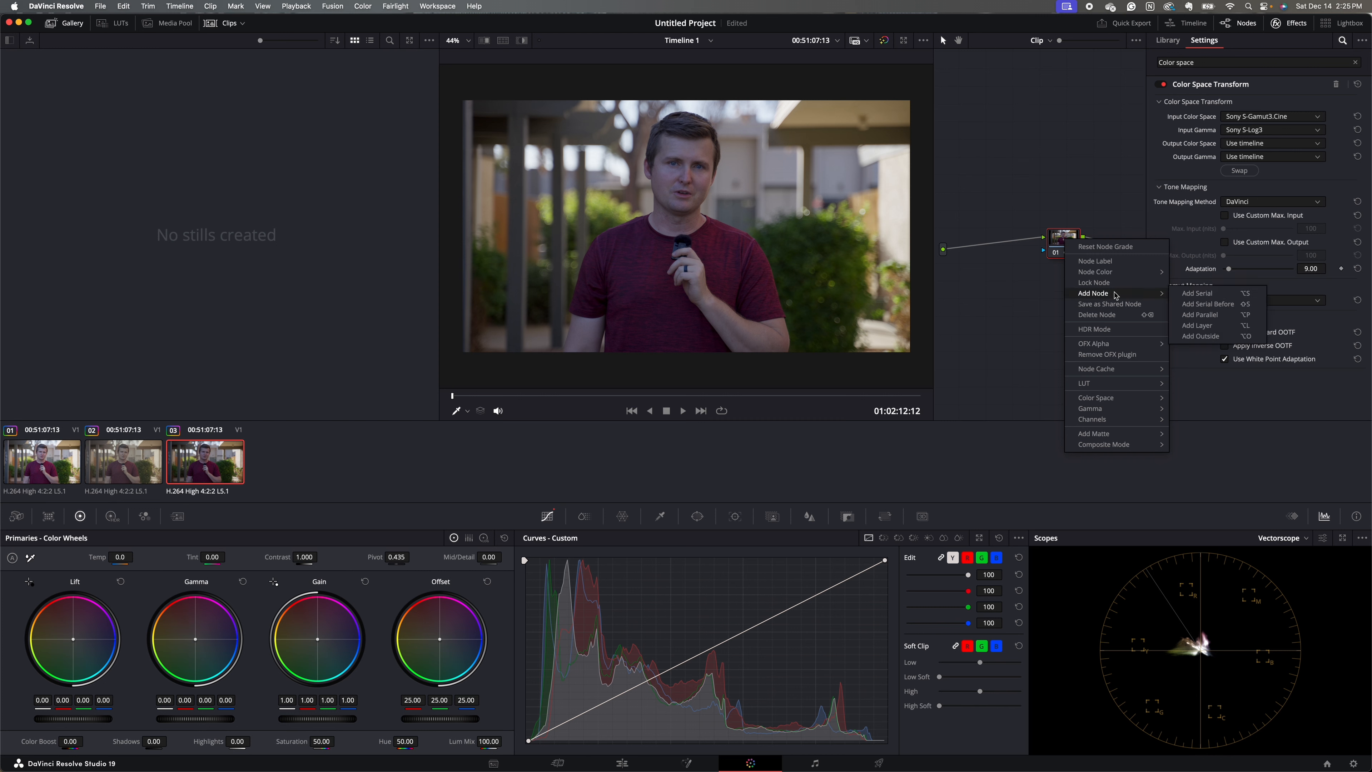
pyautogui.click(1209, 305)
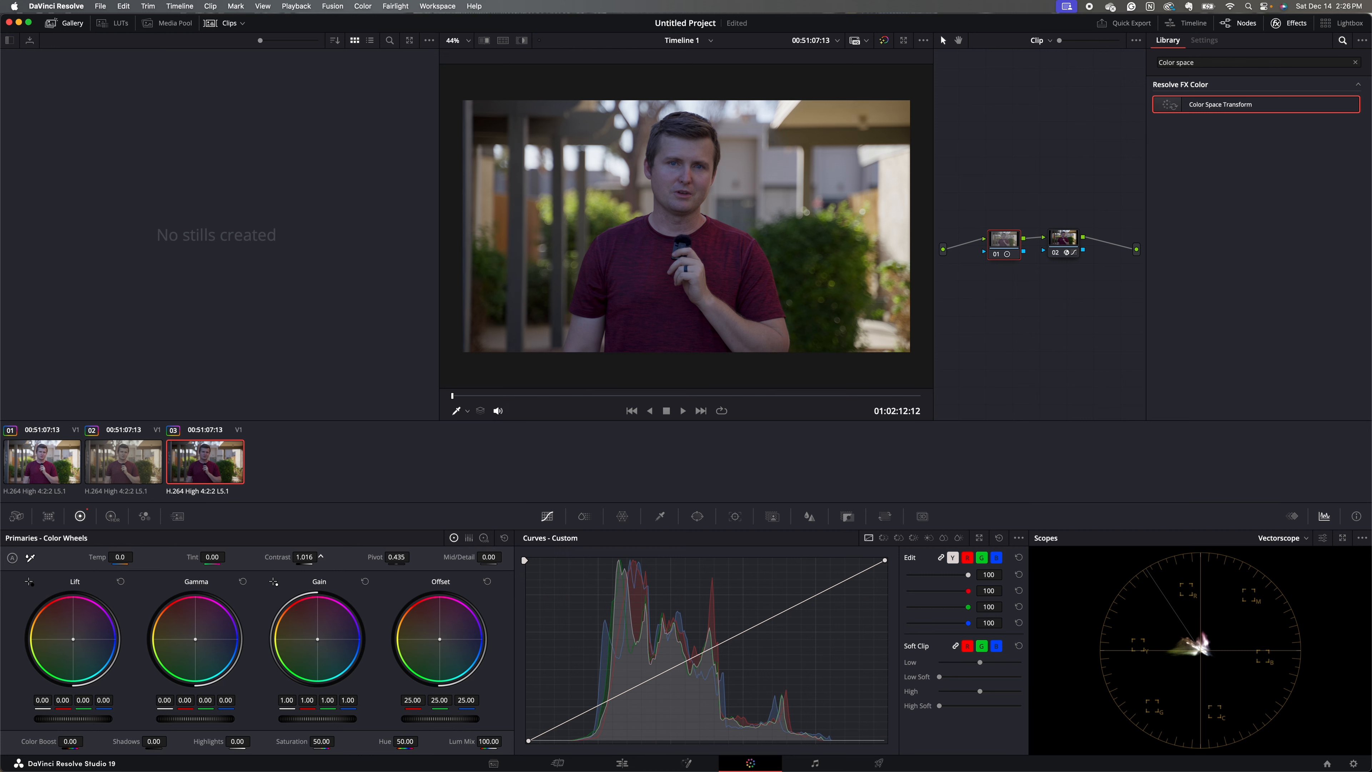
pyautogui.moveTo(304, 556); pyautogui.dragTo(314, 556)
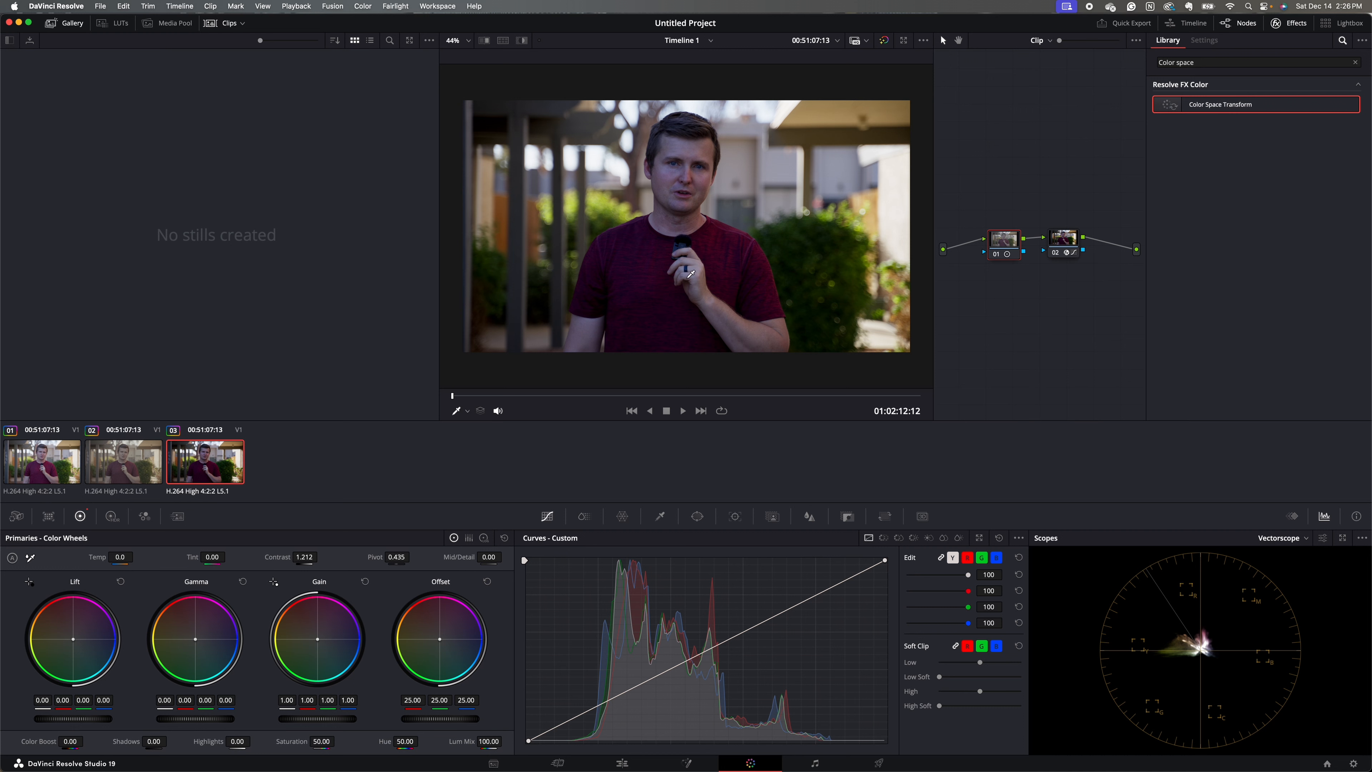
# - Add another serial node before the contrast node
pyautogui.rightClick(1004, 243)
pyautogui.moveTo(1053, 294)
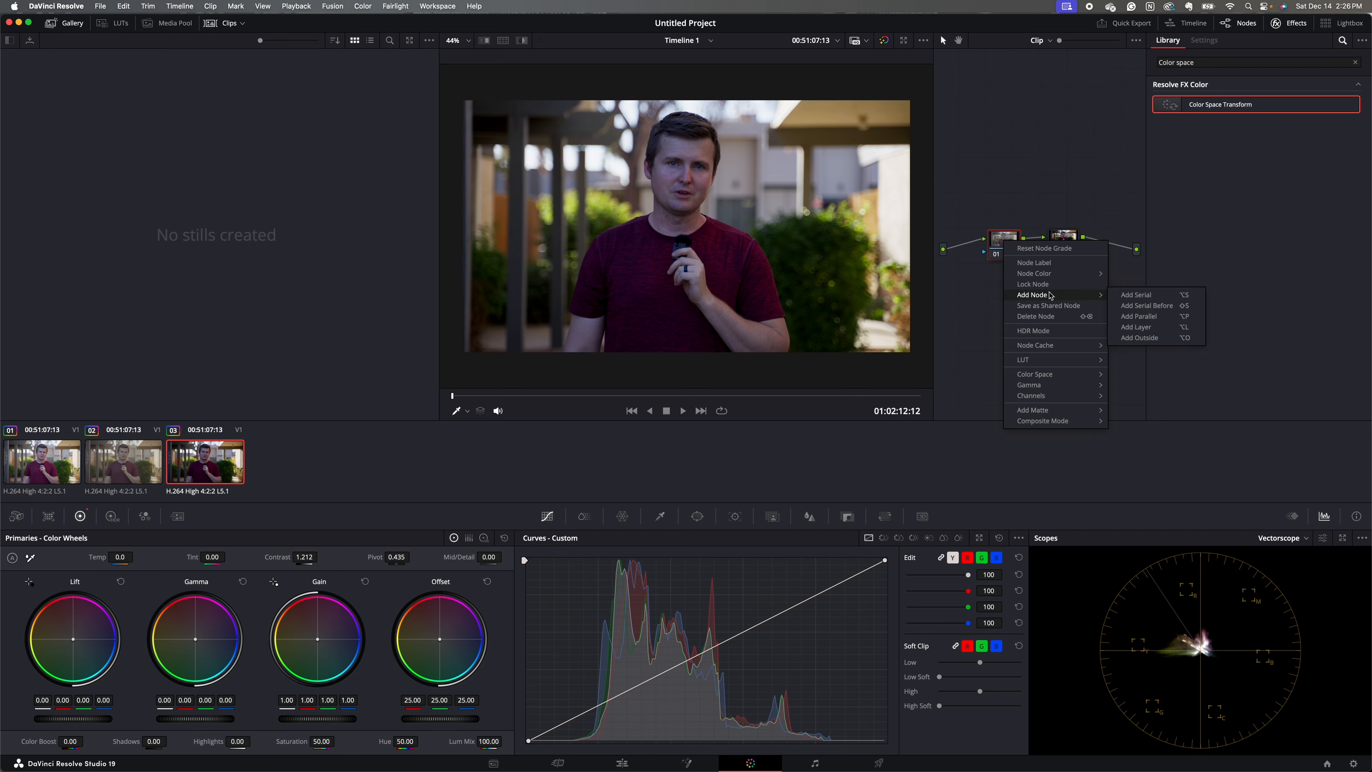
pyautogui.click(1142, 306)
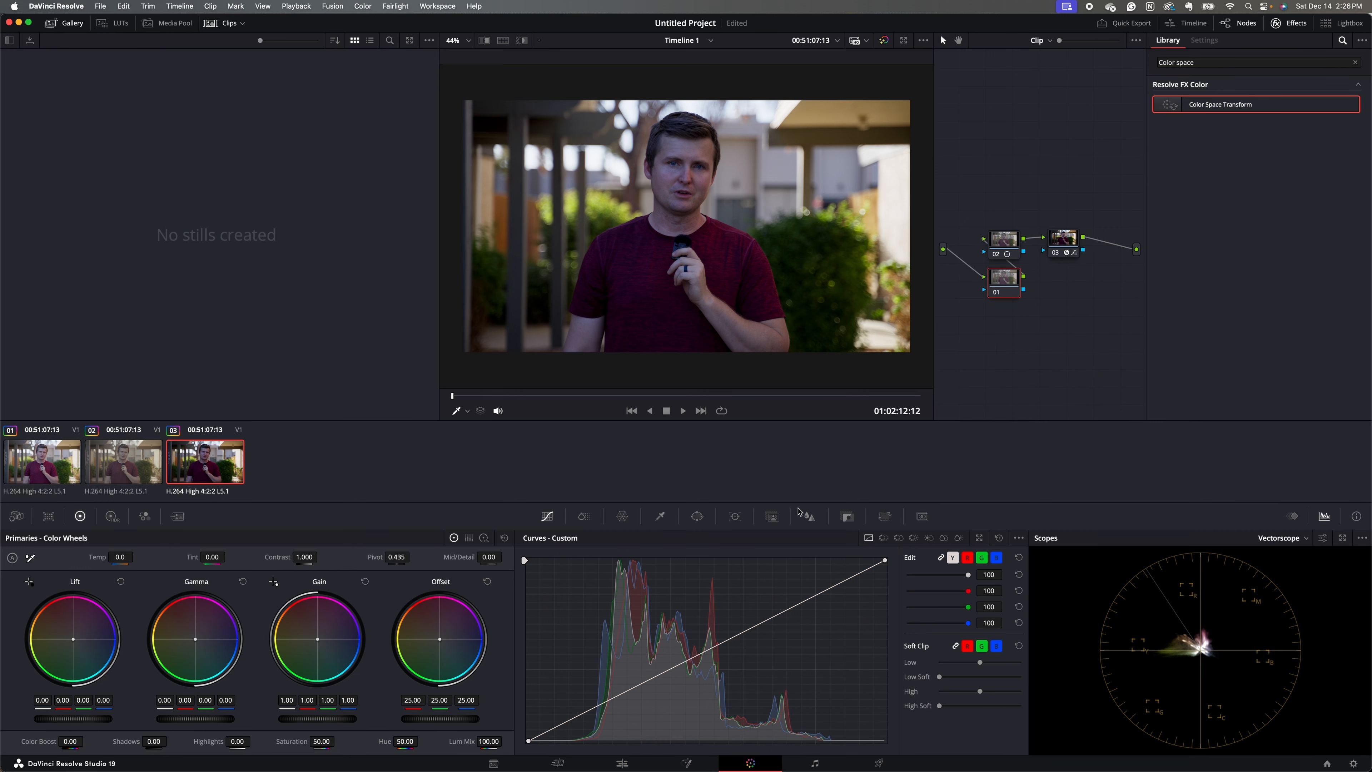
# - Create a Magic Mask stroke over the man on node 01 with Better quality and track it in both directions
pyautogui.click(772, 518)
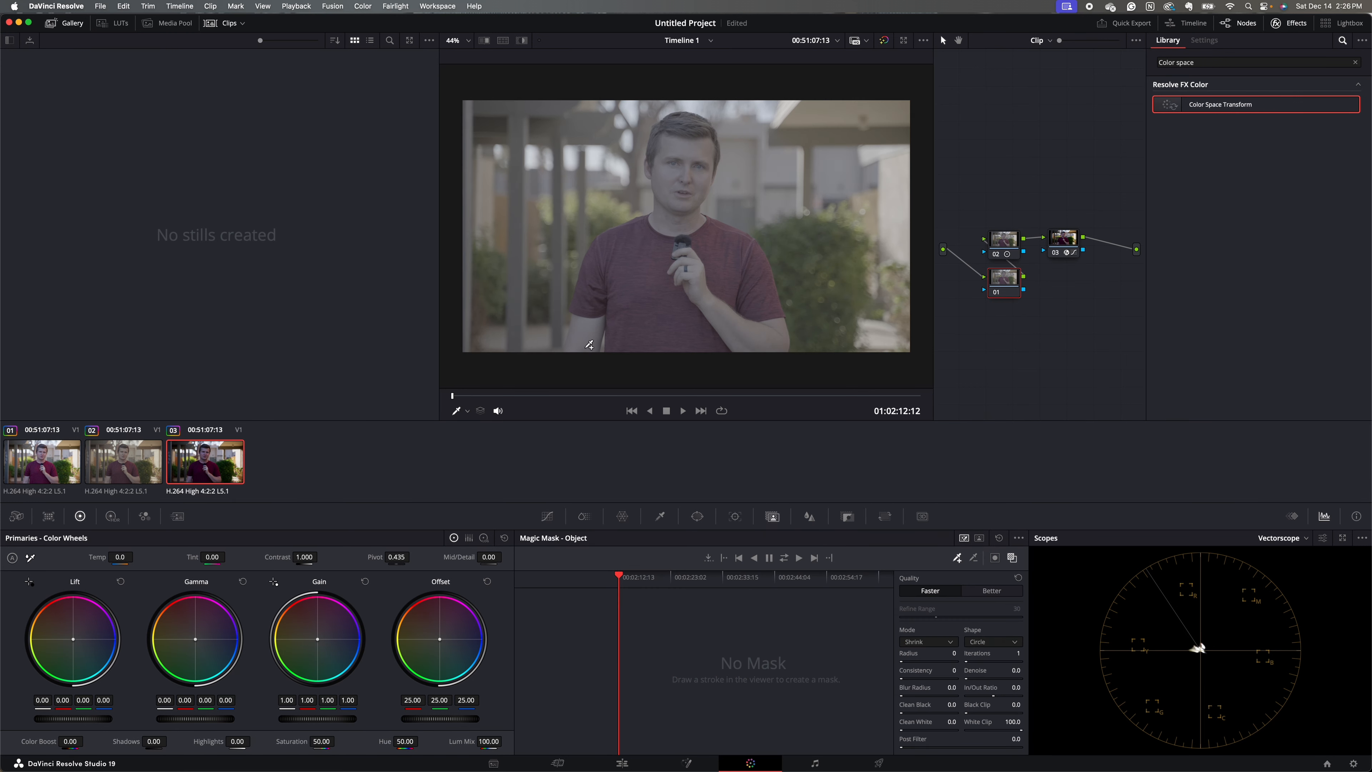
pyautogui.moveTo(624, 239)
pyautogui.mouseDown()
pyautogui.moveTo(655, 341)
pyautogui.moveTo(655, 305)
pyautogui.moveTo(619, 242)
pyautogui.moveTo(579, 343)
pyautogui.moveTo(671, 208)
pyautogui.moveTo(684, 146)
pyautogui.moveTo(670, 302)
pyautogui.moveTo(694, 249)
pyautogui.moveTo(725, 244)
pyautogui.moveTo(762, 286)
pyautogui.moveTo(762, 321)
pyautogui.moveTo(706, 287)
pyautogui.mouseUp()
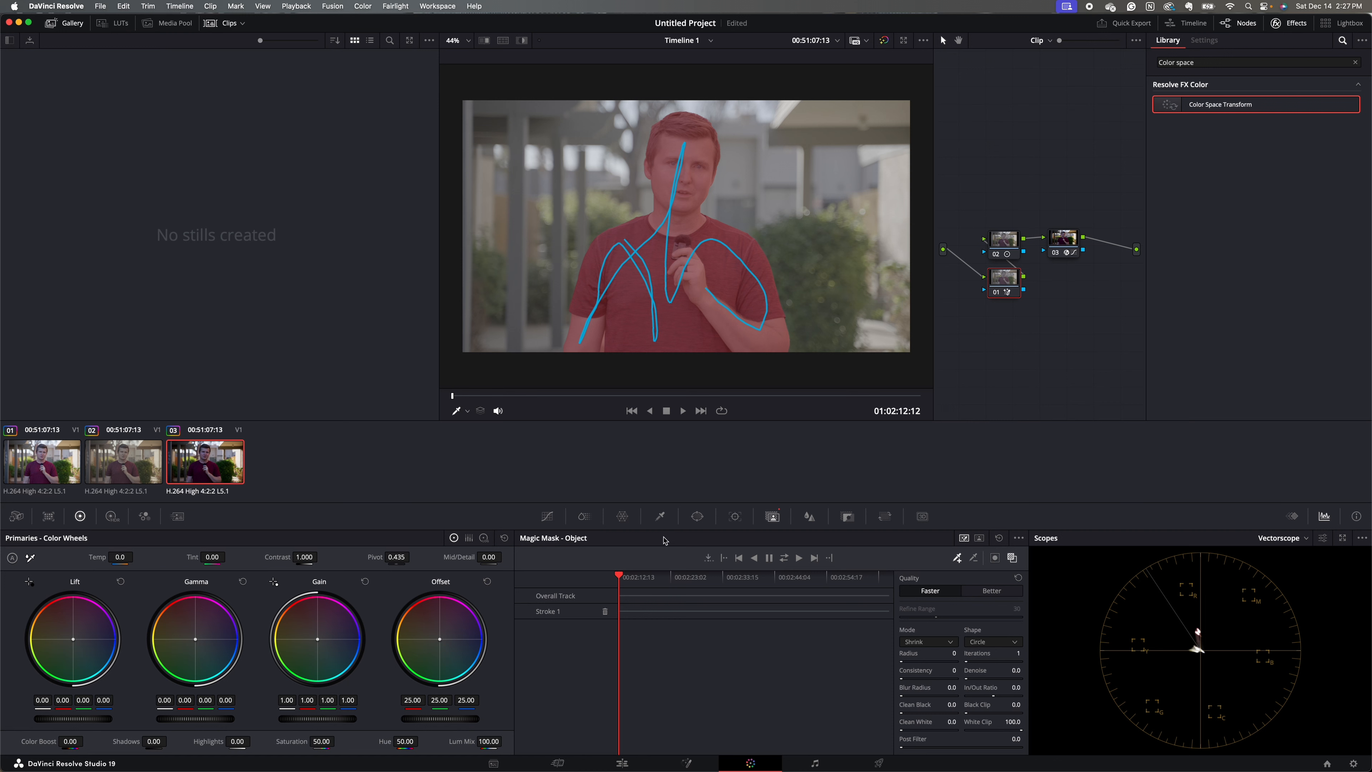
pyautogui.click(991, 591)
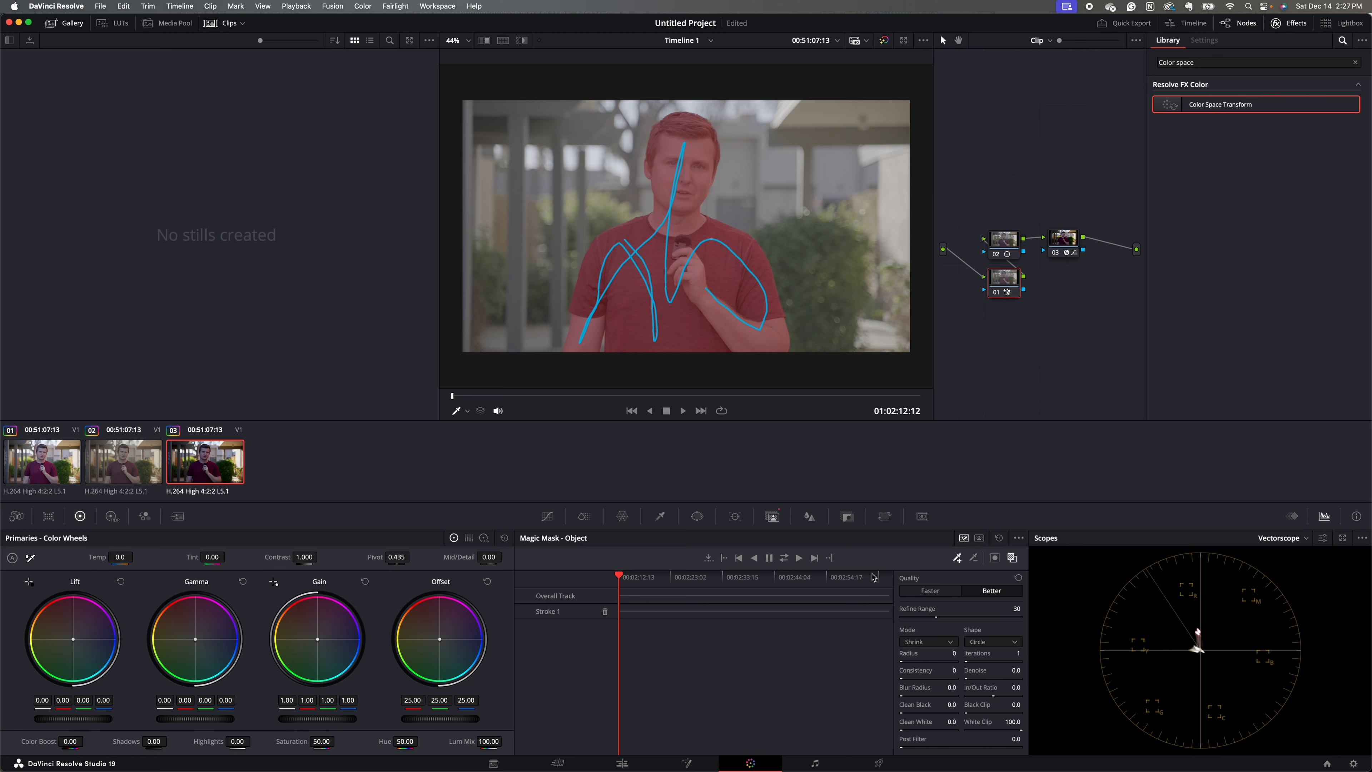
pyautogui.click(785, 559)
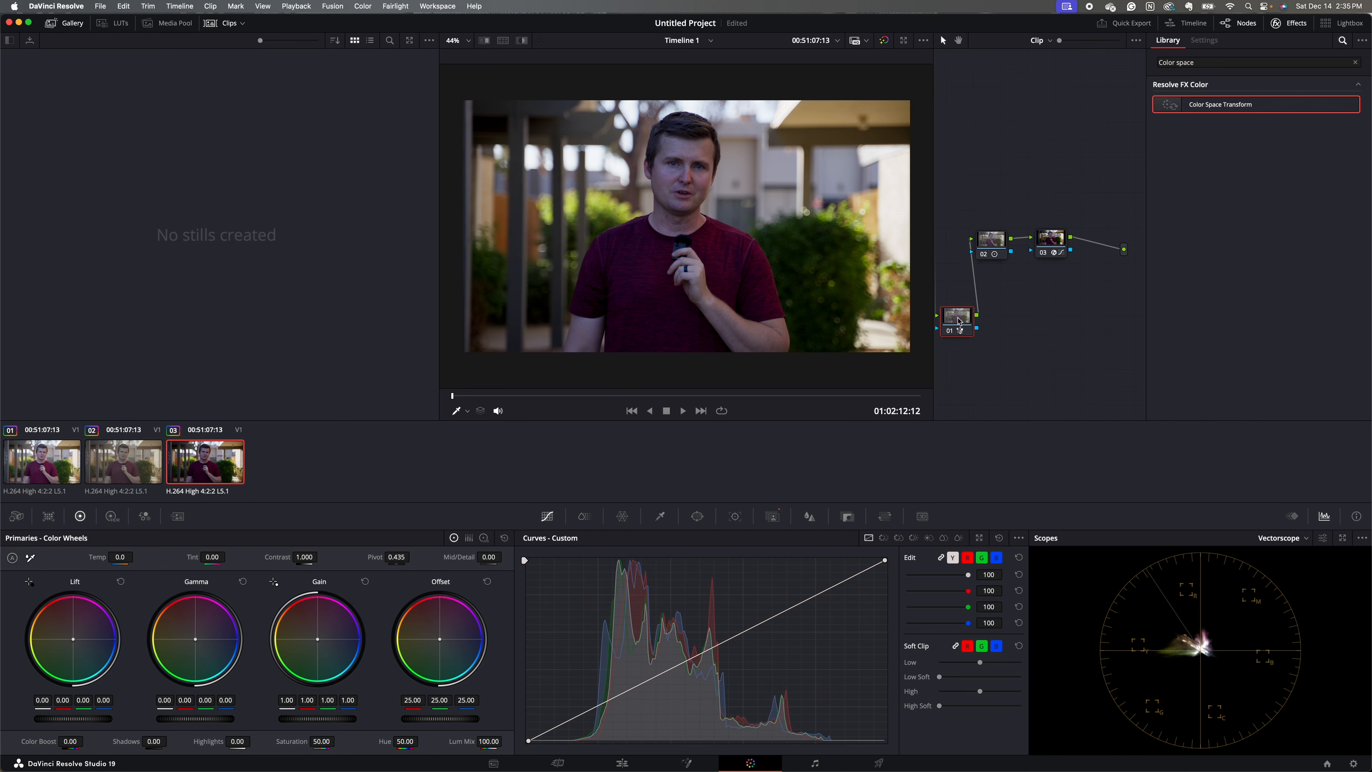
# - Add a serial node after the masked node 01 and connect the mask's key output to the new node's key input
pyautogui.rightClick(958, 323)
pyautogui.moveTo(1002, 374)
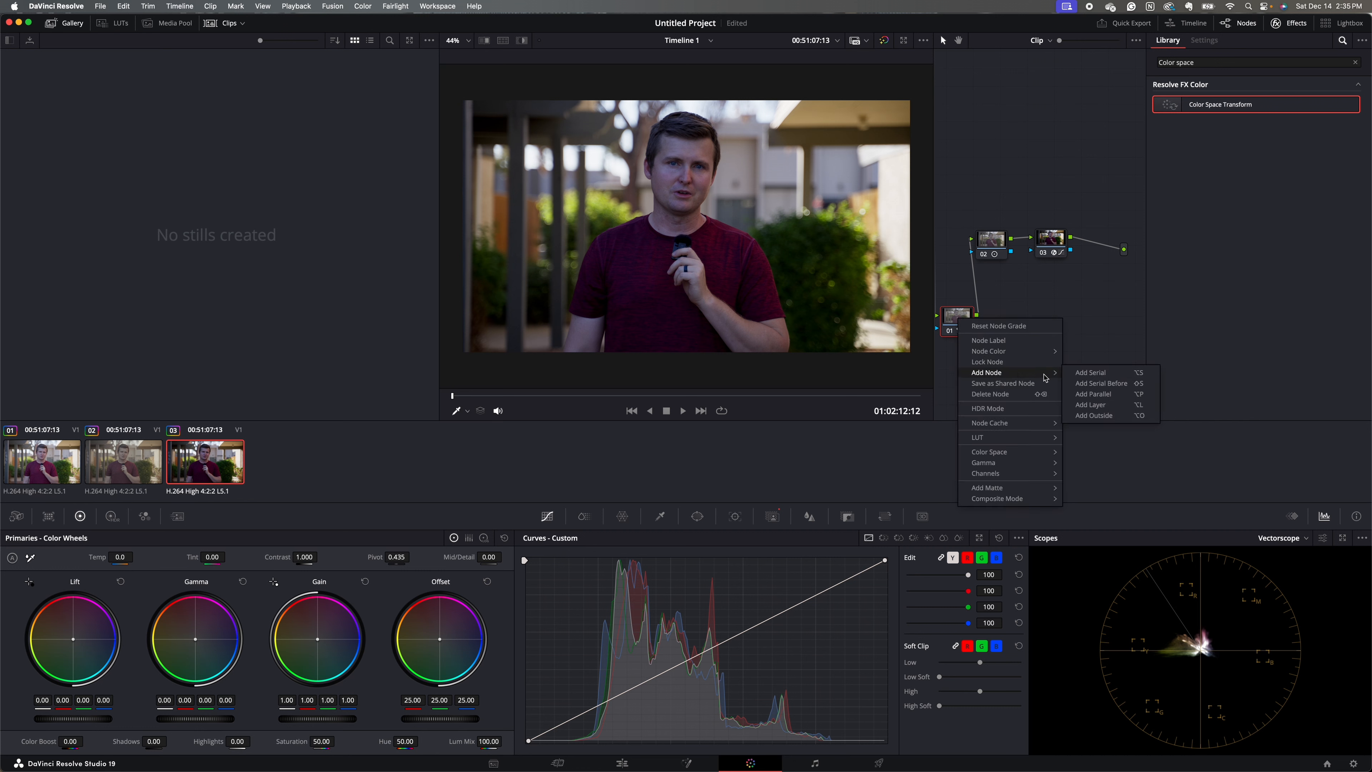
pyautogui.click(1083, 373)
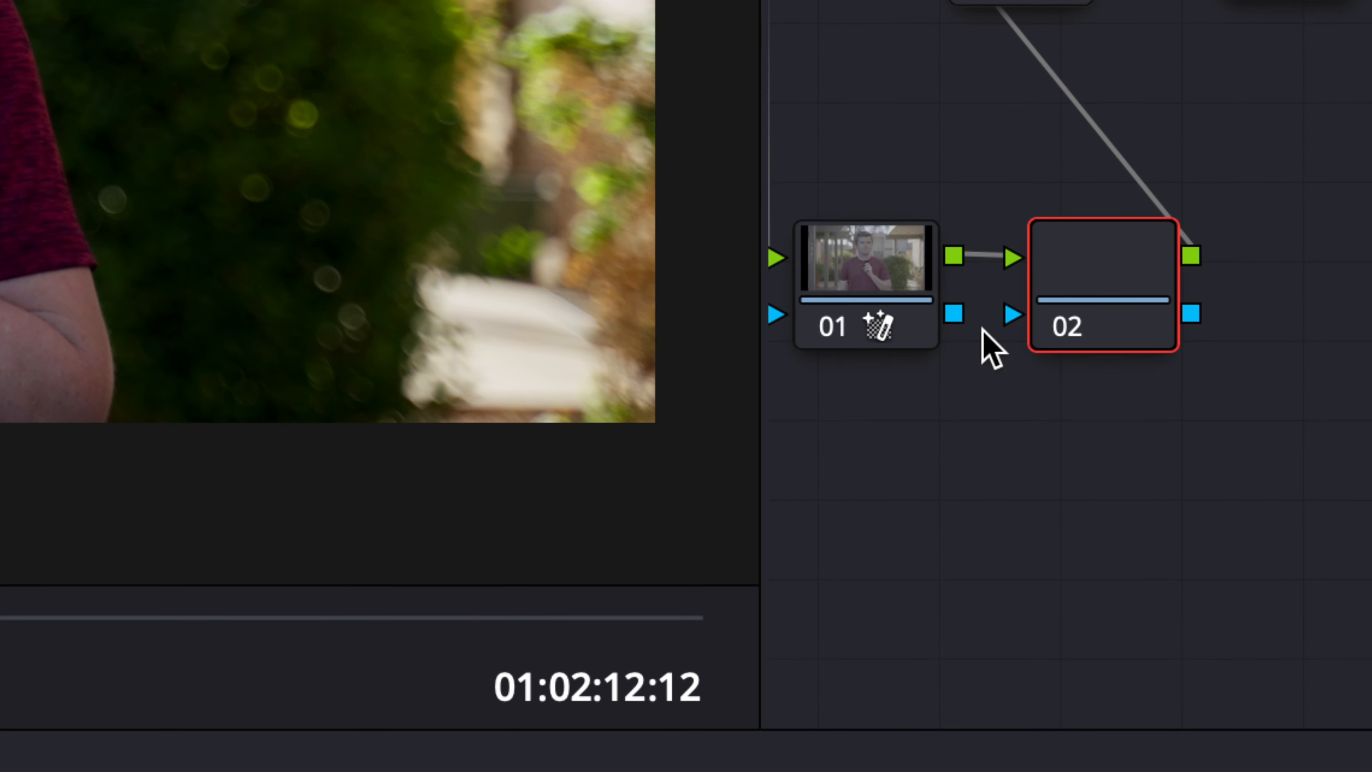
pyautogui.moveTo(953, 313); pyautogui.dragTo(1013, 314)
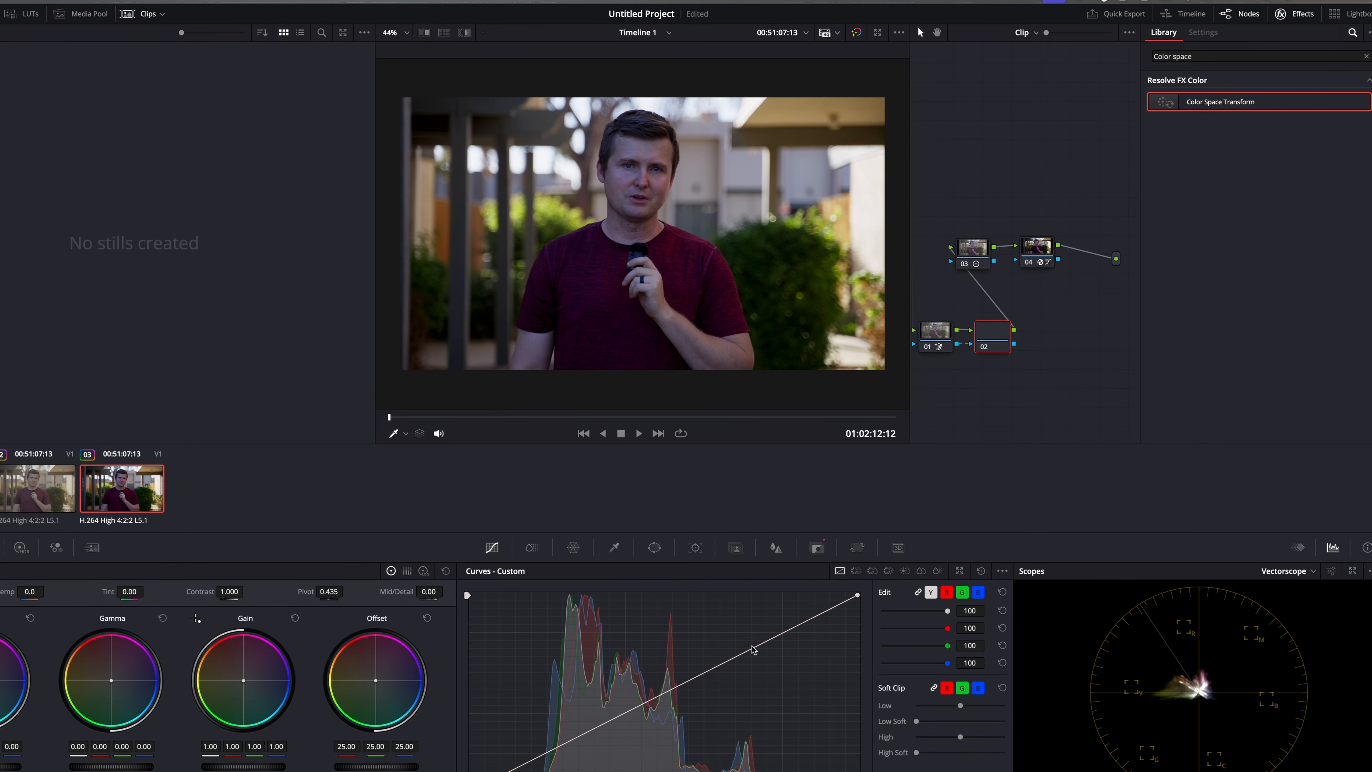
# - Add a control point in the highlights of node 02's custom curve, and add a serial node after node 02
pyautogui.moveTo(751, 650); pyautogui.dragTo(785, 634)
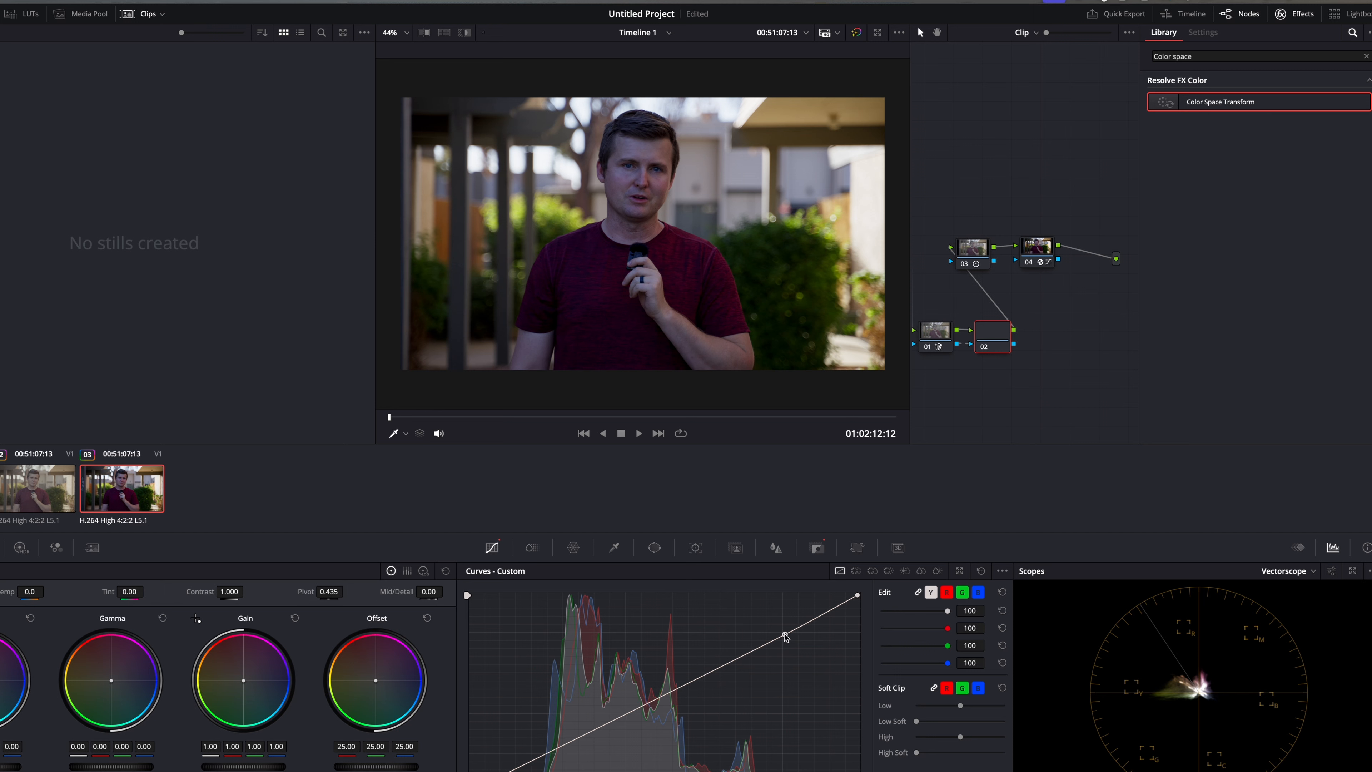
pyautogui.rightClick(997, 332)
pyautogui.moveTo(1035, 391)
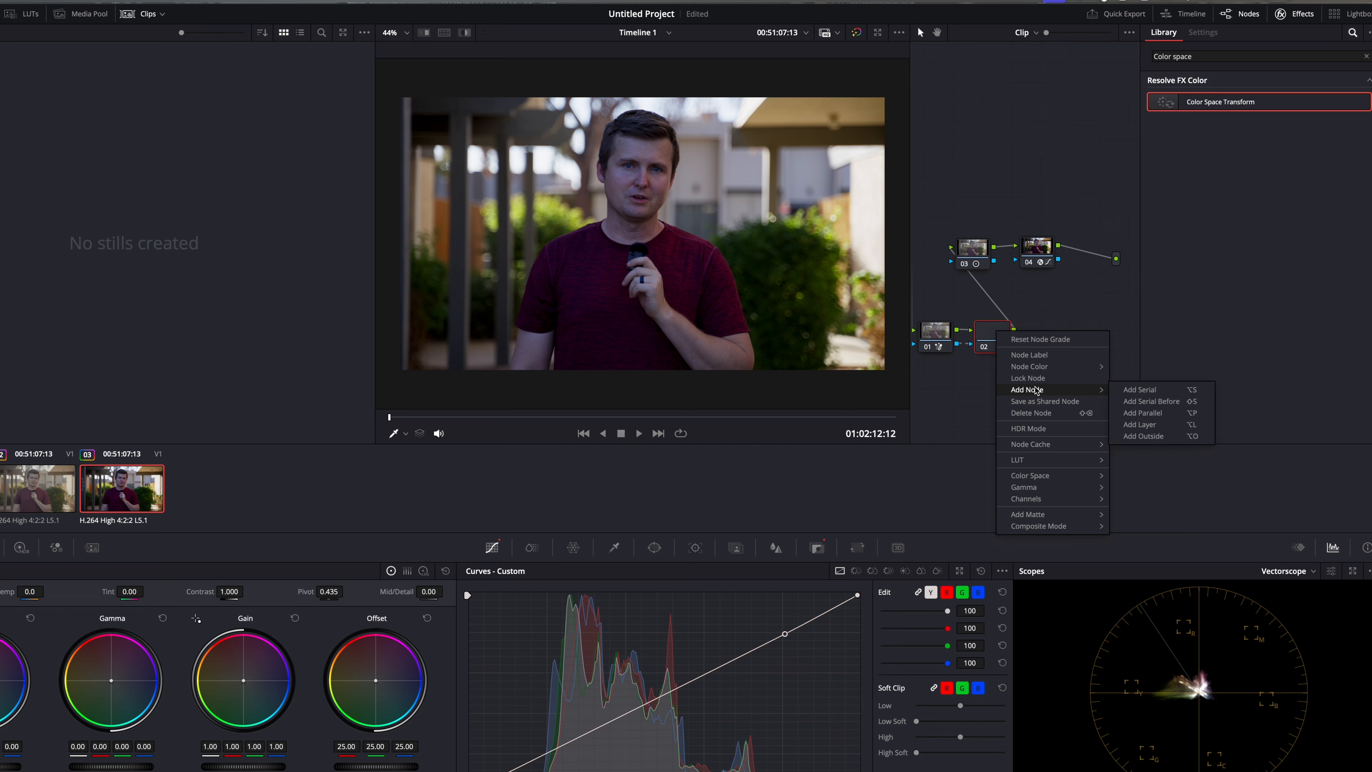
pyautogui.click(1146, 390)
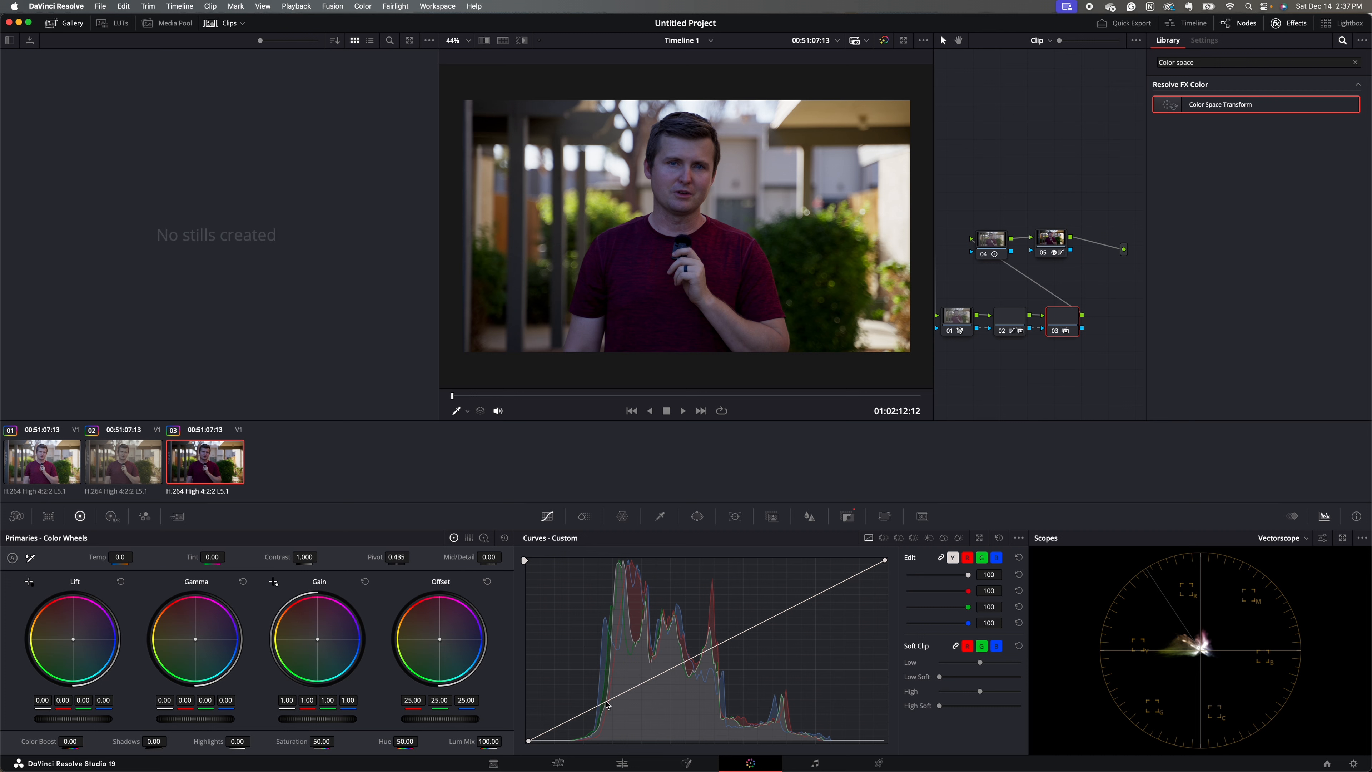
# - Brighten node 03 by raising its custom curve with one control point in the shadows and one in the midtones
pyautogui.click(612, 696)
pyautogui.moveTo(613, 696); pyautogui.dragTo(605, 682)
pyautogui.moveTo(742, 621); pyautogui.dragTo(747, 614)
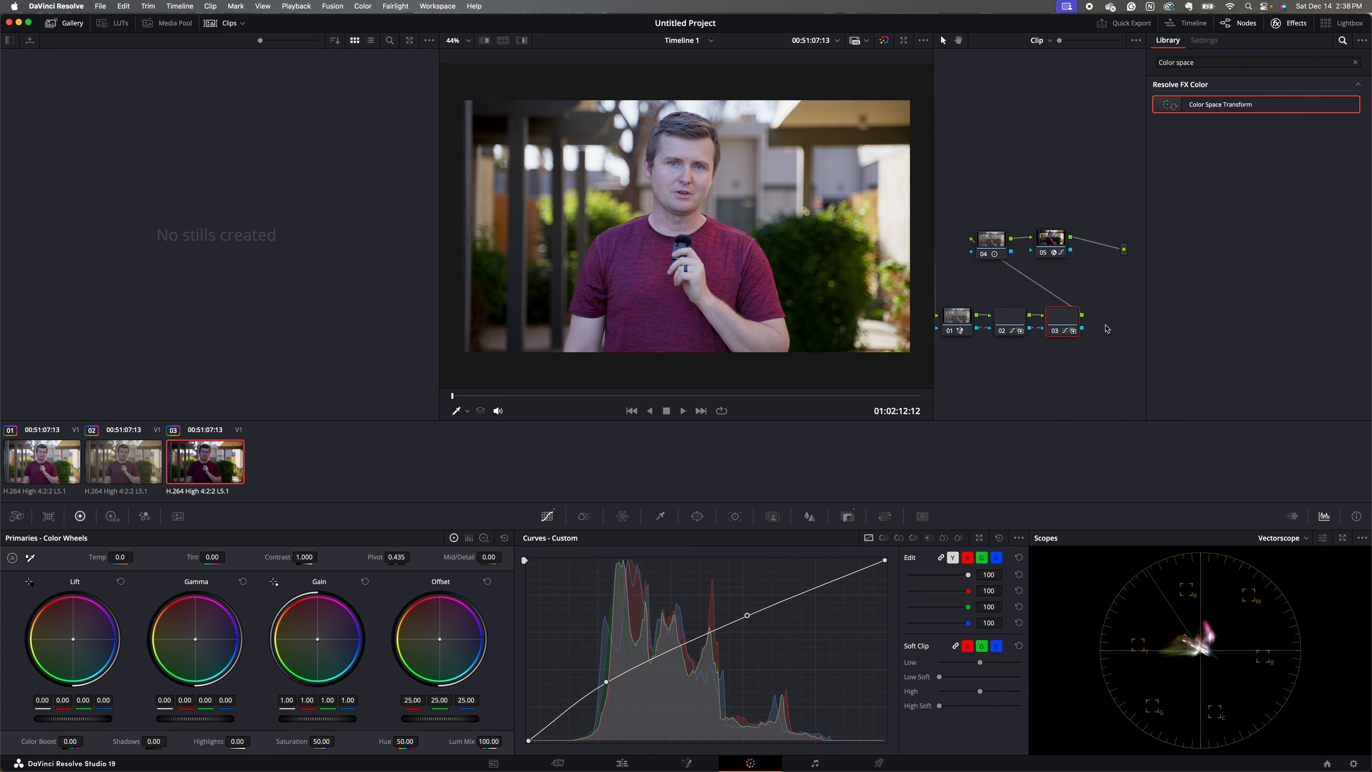
# - Add a serial node after node 03 and place a control point in the lower part of its custom curve
pyautogui.rightClick(1066, 319)
pyautogui.moveTo(1129, 373)
pyautogui.click(1198, 375)
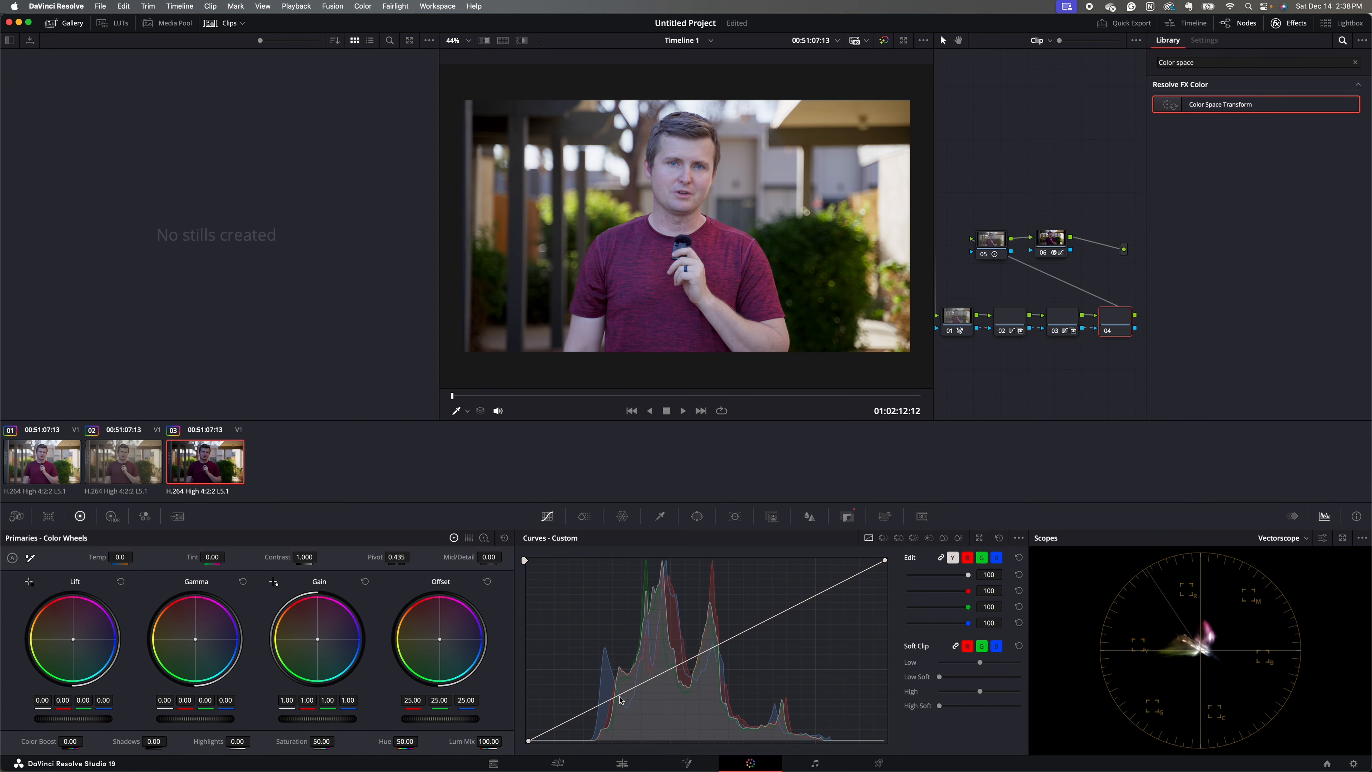
pyautogui.click(629, 688)
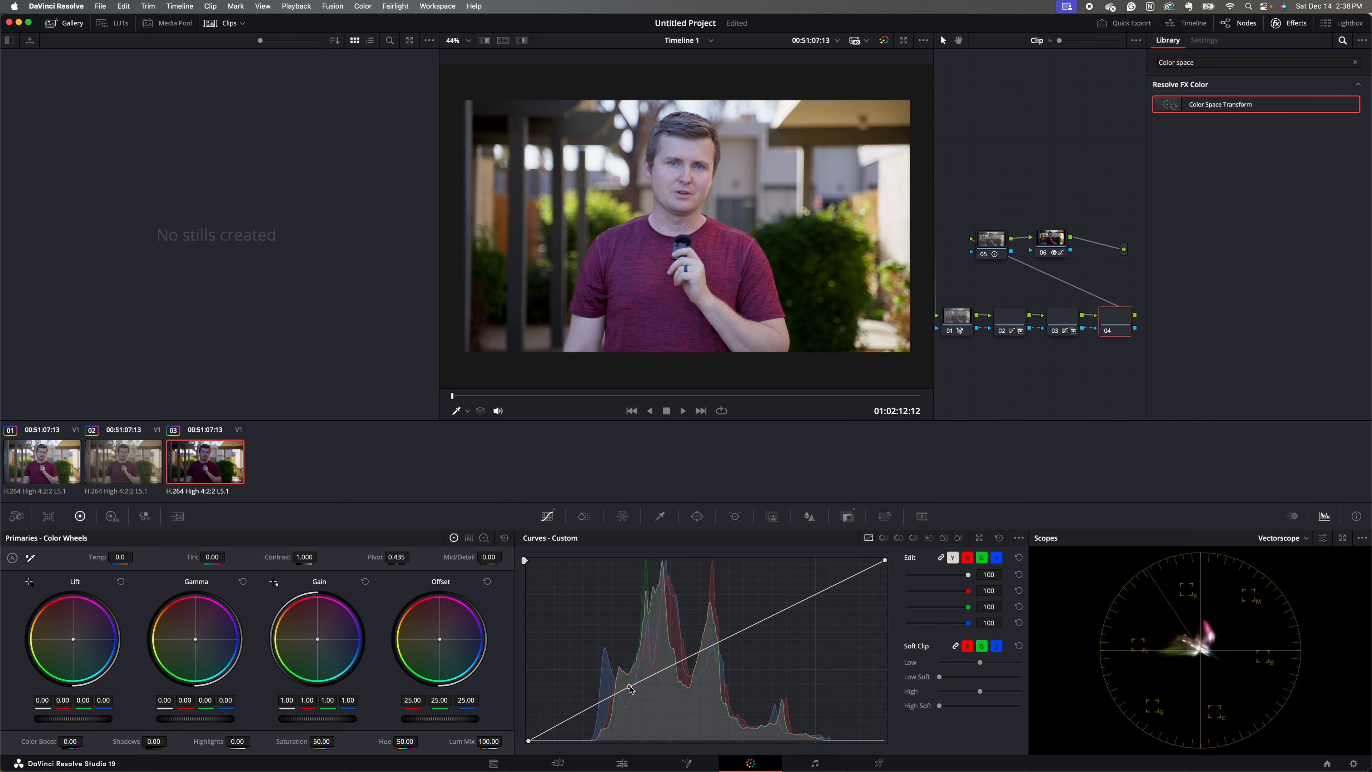
# - Add a serial node after node 04 and link node 04's mask output to the new node's key input
pyautogui.rightClick(1116, 319)
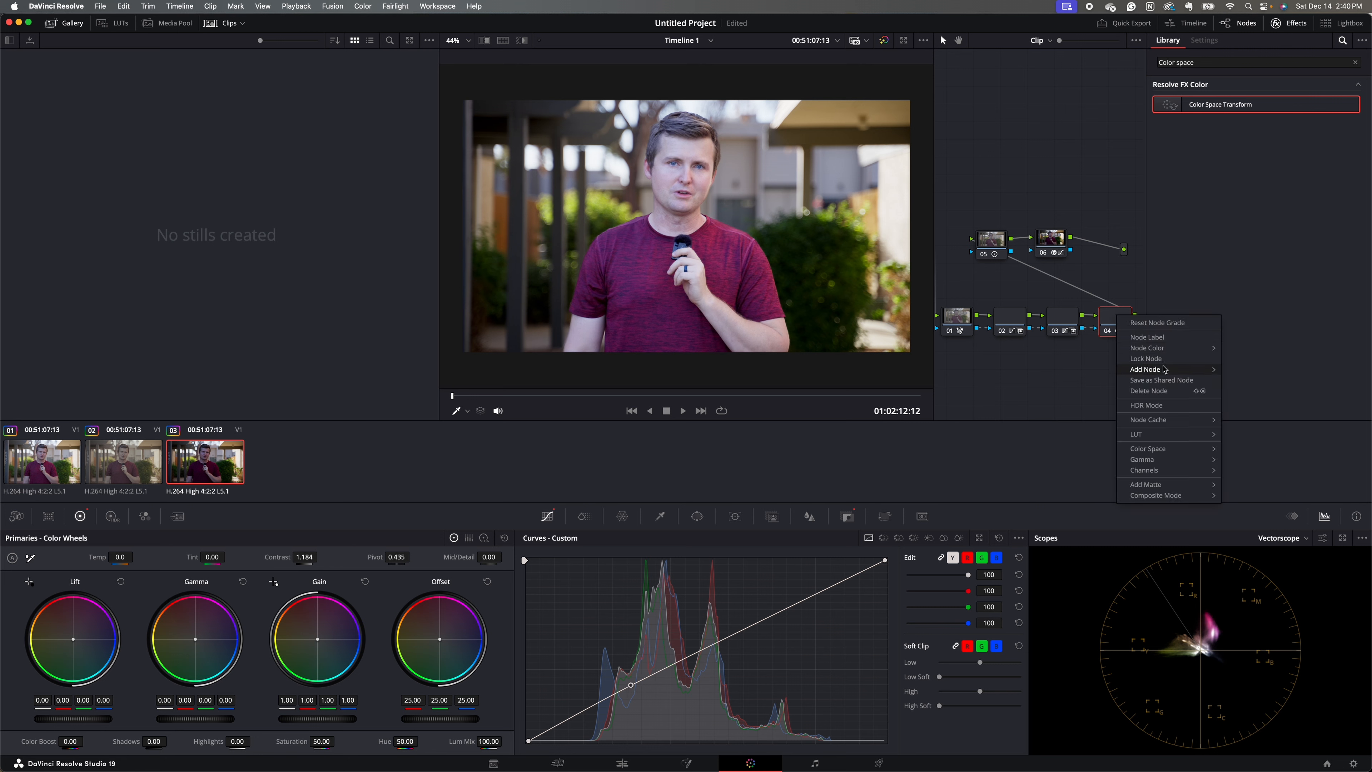
pyautogui.moveTo(1164, 369)
pyautogui.click(1242, 372)
pyautogui.moveTo(1136, 330); pyautogui.dragTo(1100, 354)
pyautogui.moveTo(958, 389); pyautogui.dragTo(947, 365)
# - Open the blur controls for the new node 05
pyautogui.click(809, 517)
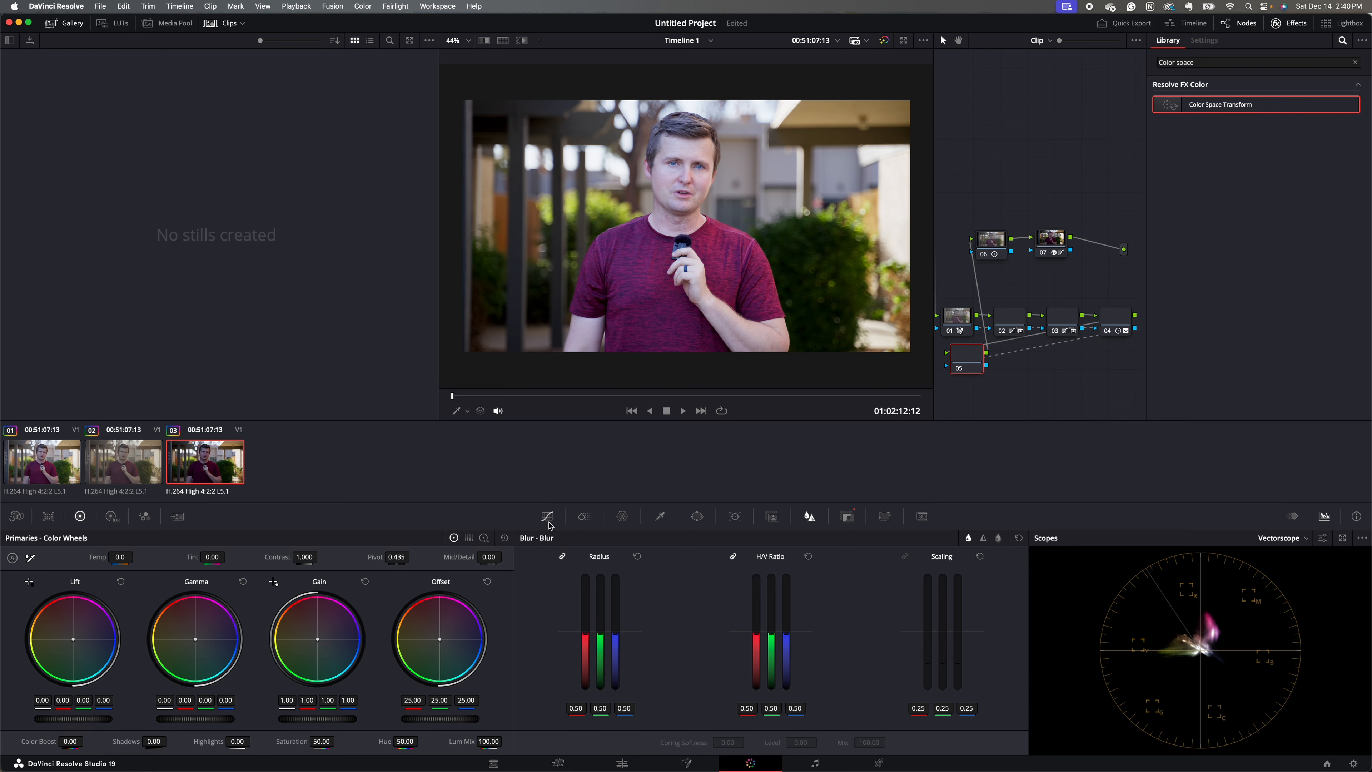
pyautogui.click(549, 522)
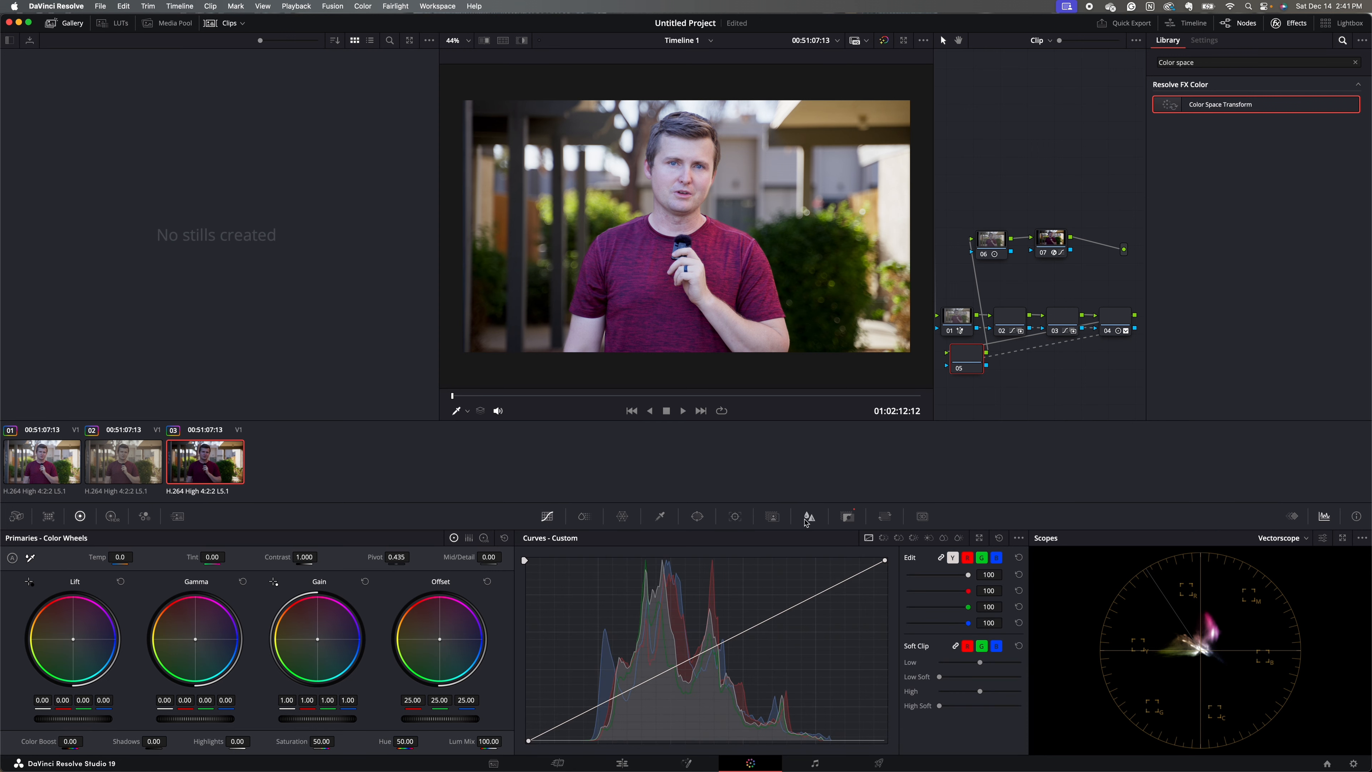
pyautogui.click(809, 517)
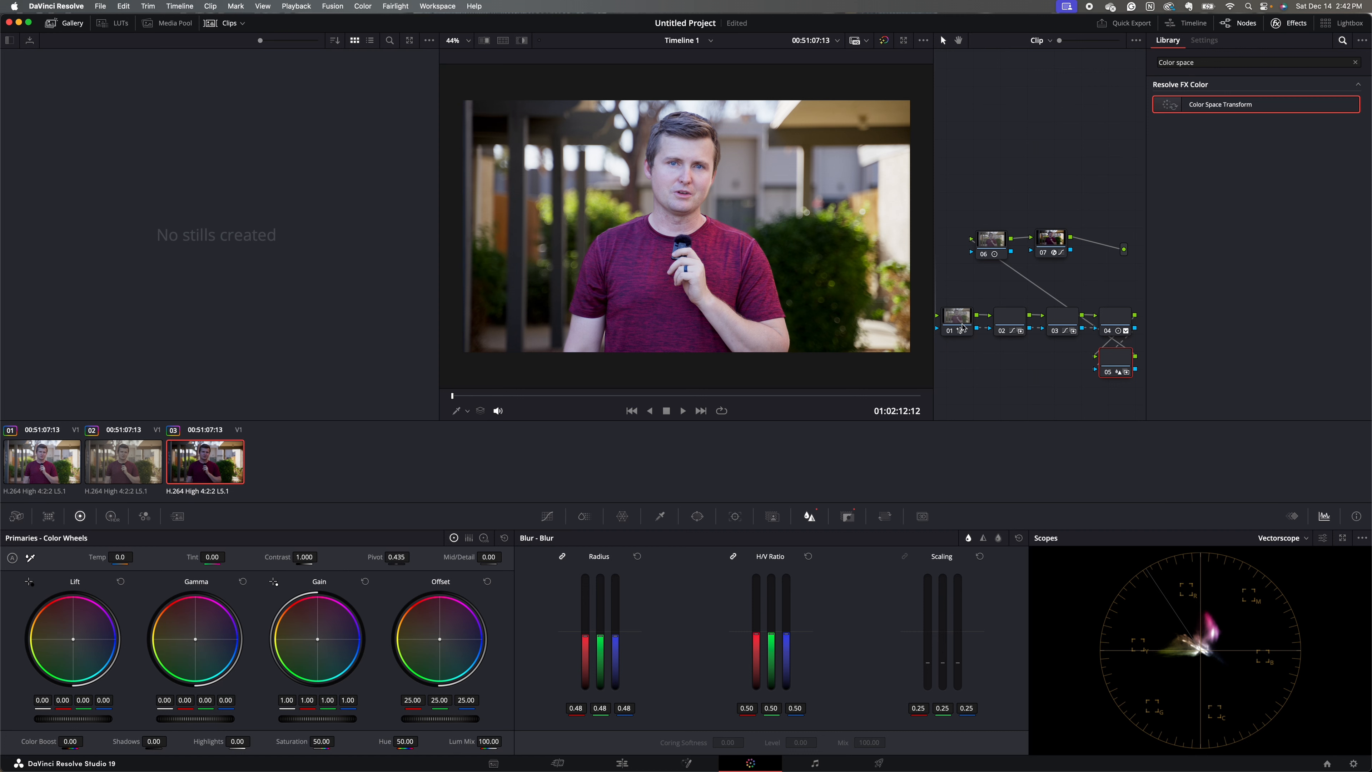
# - Warm up the masked man on node 01 by raising its temperature to 330
pyautogui.click(959, 323)
pyautogui.moveTo(117, 560); pyautogui.dragTo(136, 557)
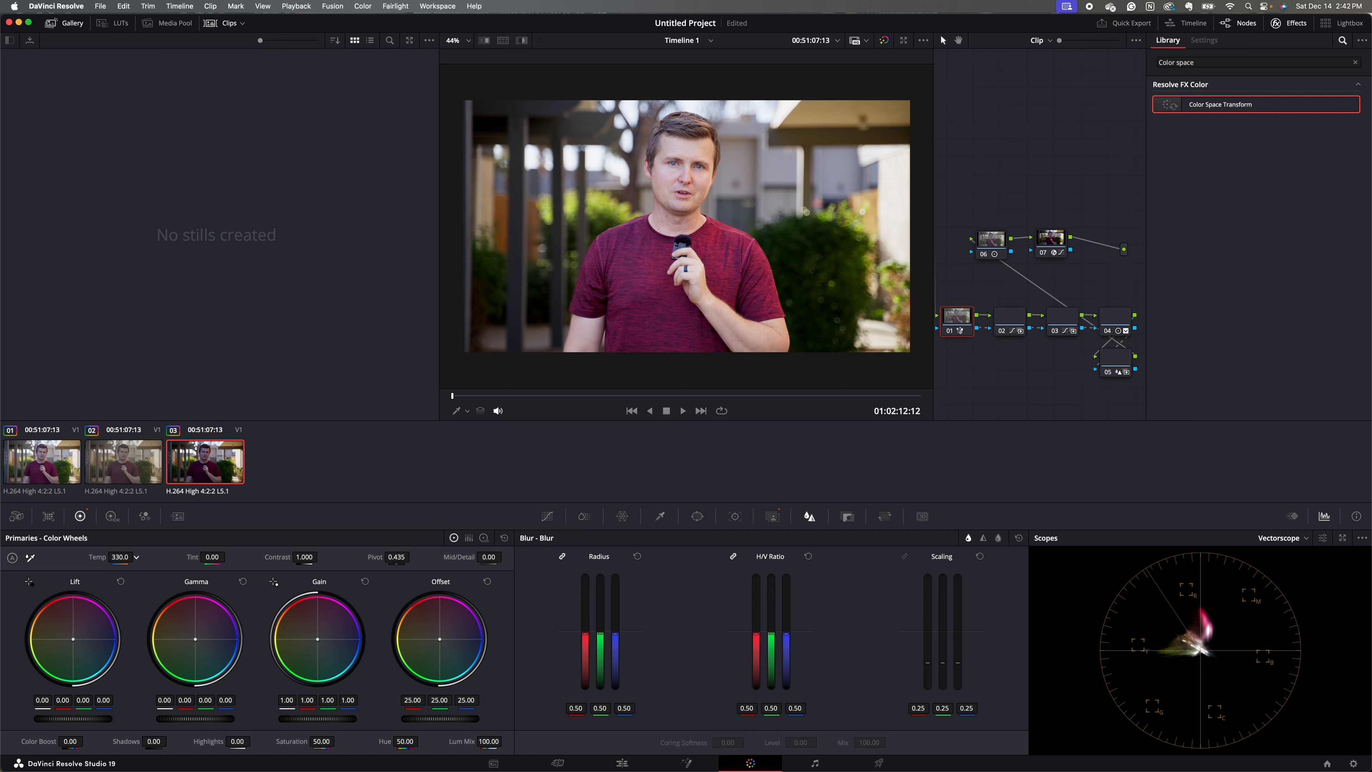
pyautogui.moveTo(136, 557); pyautogui.dragTo(136, 556)
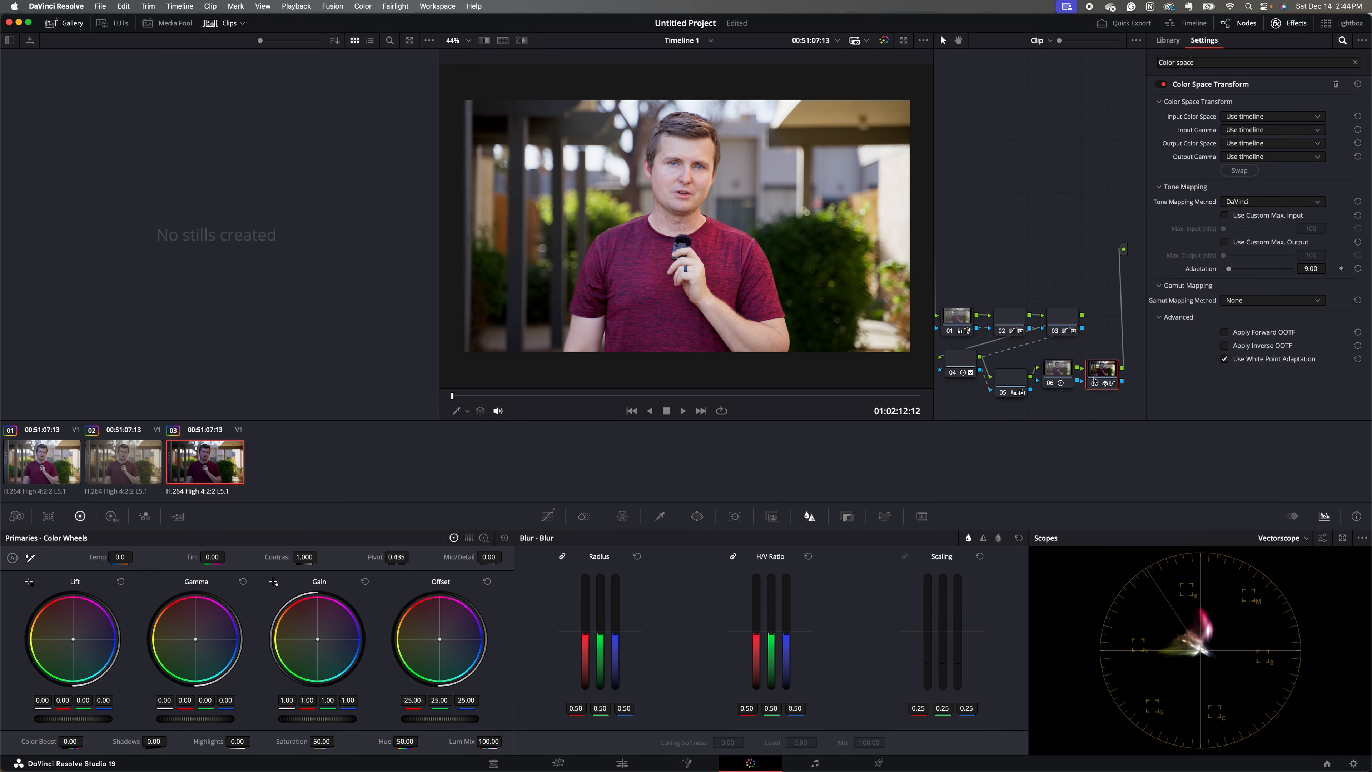
# - Reposition the Color Space Transform node 07 slightly and add a serial node after it
pyautogui.moveTo(1101, 375)
pyautogui.mouseDown()
pyautogui.moveTo(1010, 411)
pyautogui.moveTo(949, 416)
pyautogui.moveTo(1101, 374)
pyautogui.mouseUp()
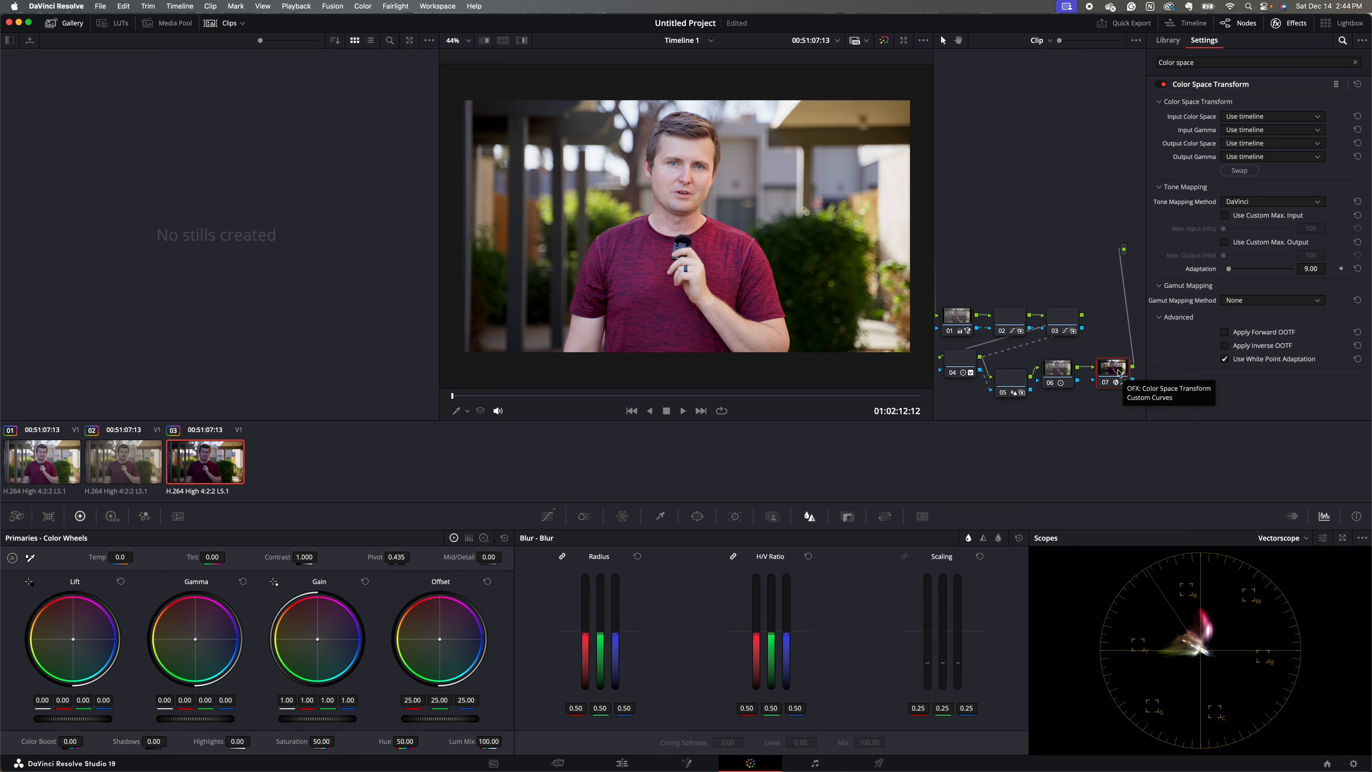
pyautogui.rightClick(1118, 373)
pyautogui.moveTo(1161, 424)
pyautogui.click(1249, 425)
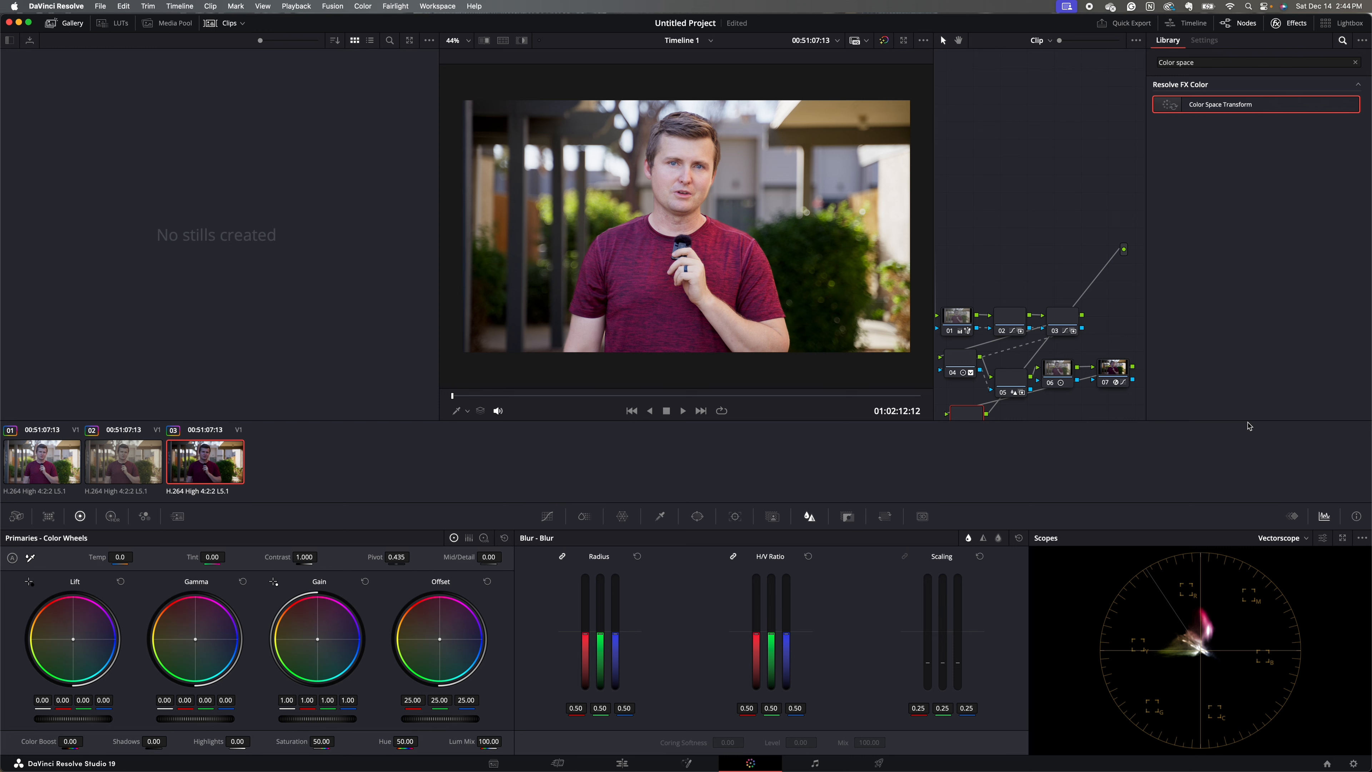
# - Search the effects library for "film" and apply Film Look Creator to the new node after the Color Space Transform
pyautogui.click(1355, 62)
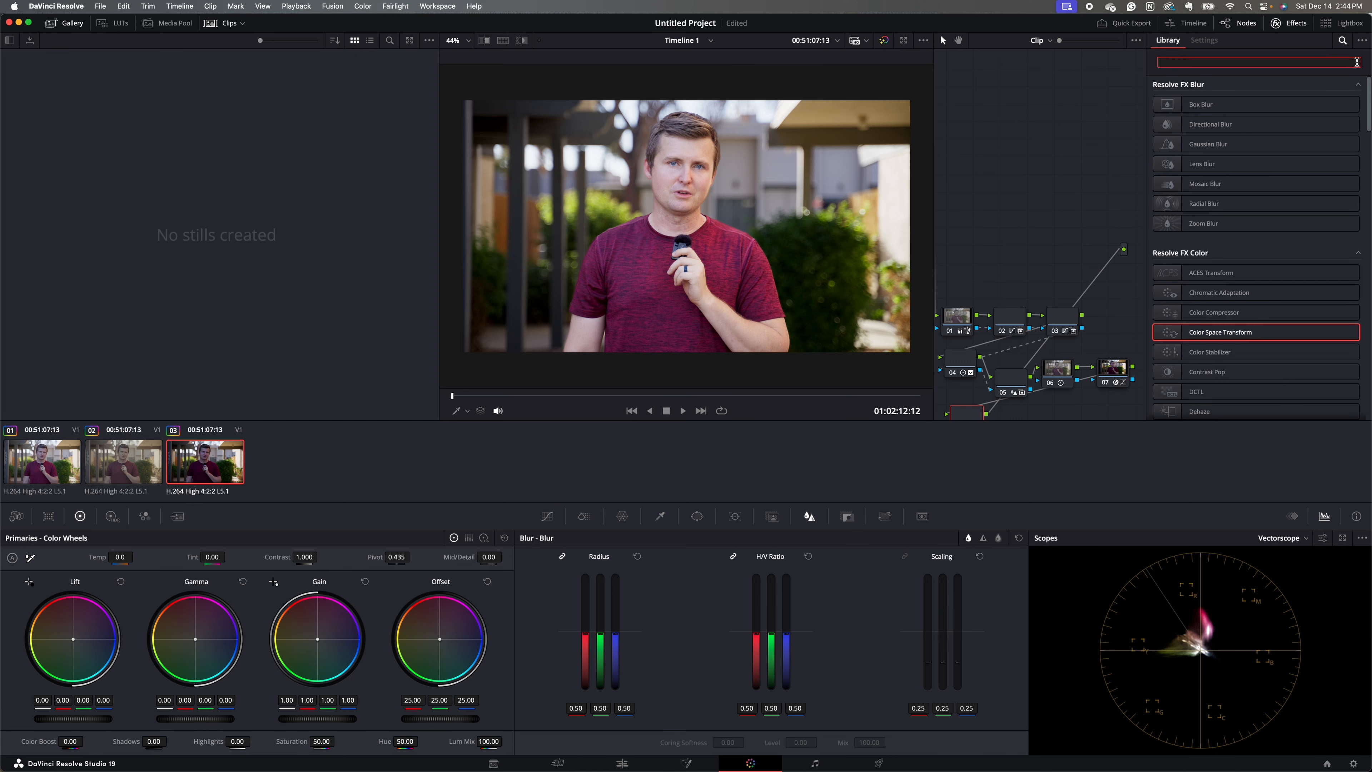
pyautogui.write('film')
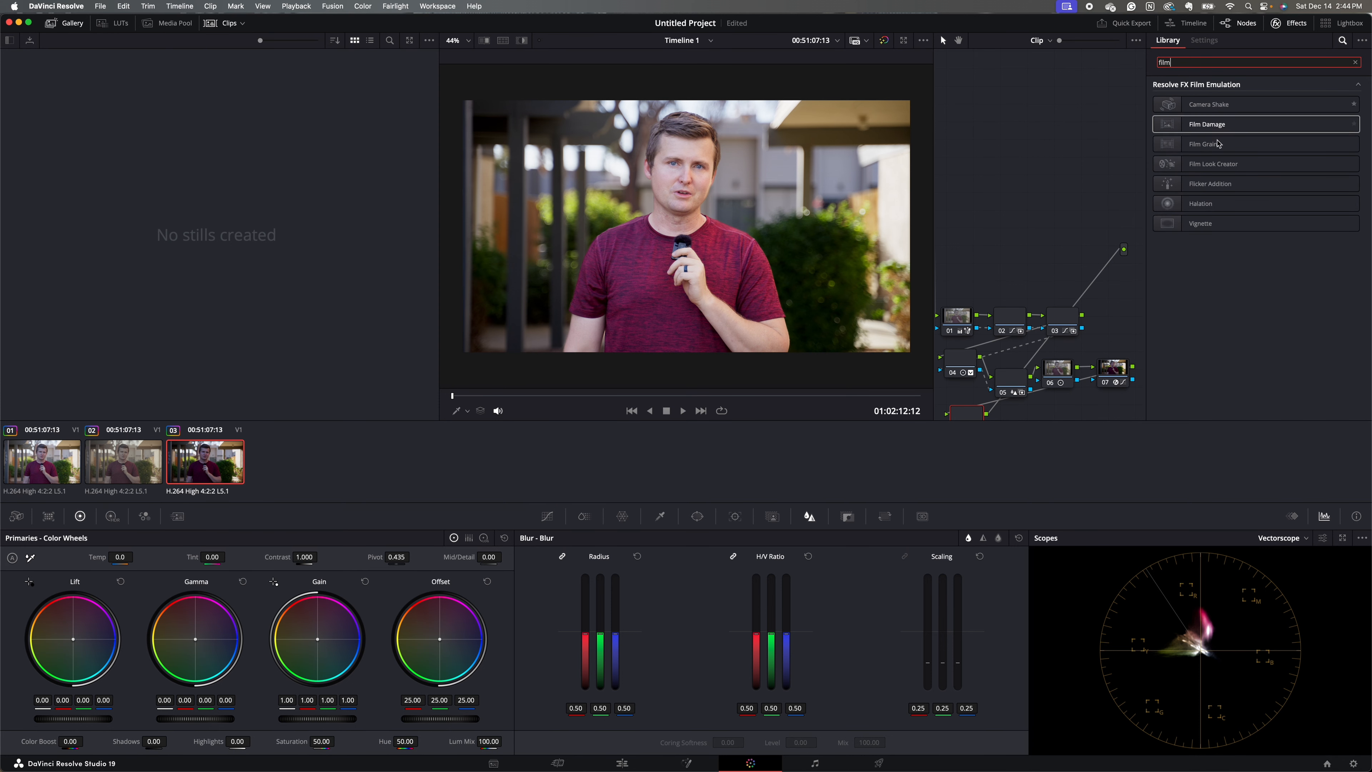
pyautogui.click(1211, 166)
pyautogui.moveTo(1211, 165); pyautogui.dragTo(971, 415)
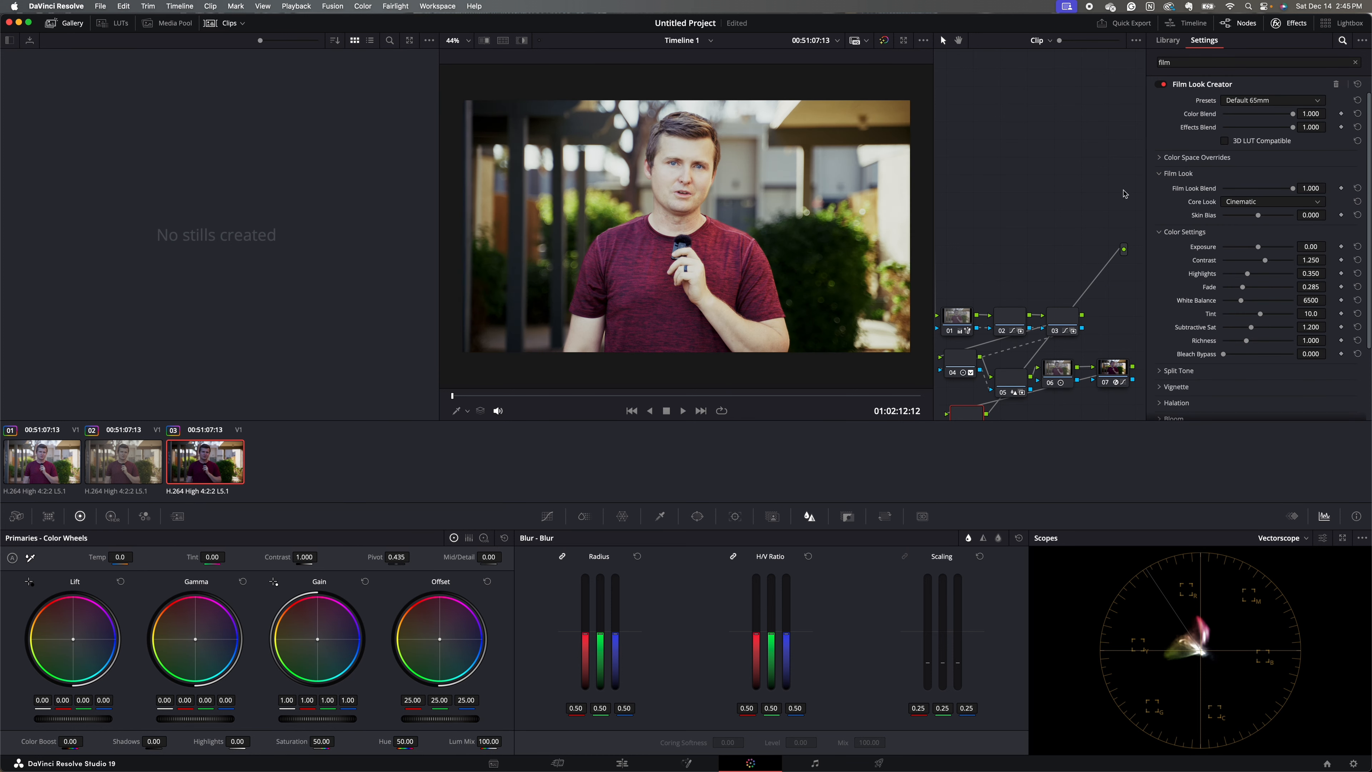
# - Set the film look's contrast to 0.946, skin bias and highlights to 1.000, and white balance to 8785
pyautogui.moveTo(1310, 260); pyautogui.dragTo(1330, 259)
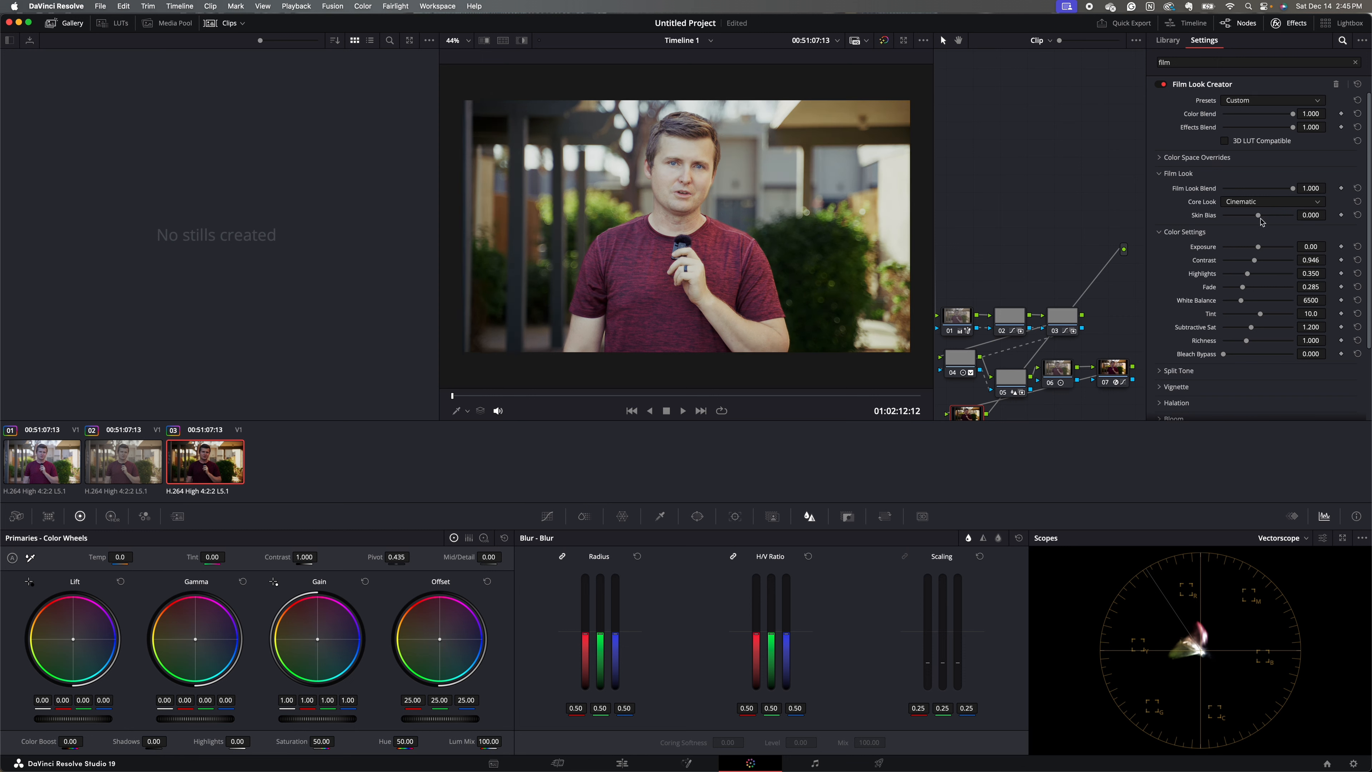
pyautogui.moveTo(1258, 215); pyautogui.dragTo(1299, 223)
pyautogui.moveTo(1248, 277); pyautogui.dragTo(1308, 274)
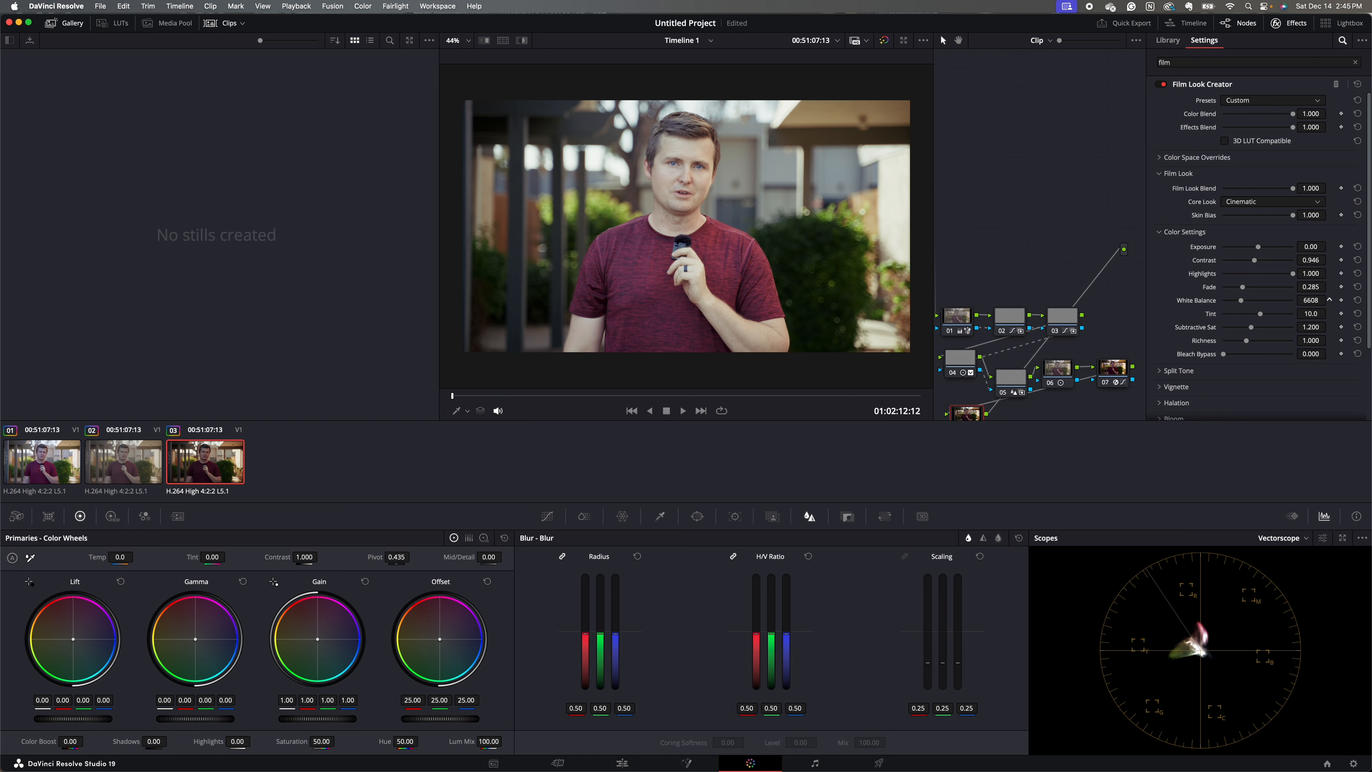
pyautogui.moveTo(1329, 300); pyautogui.dragTo(1228, 310)
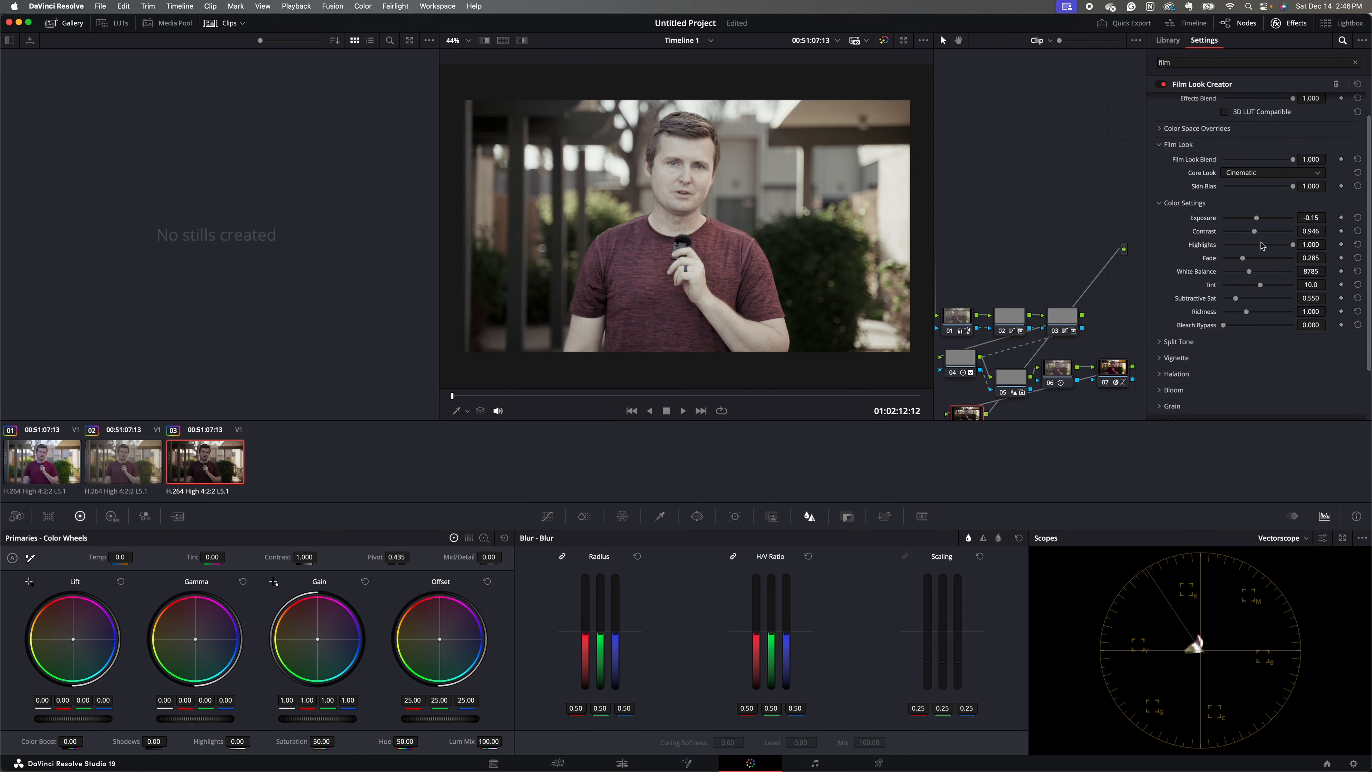
# - Refine the film look with contrast 1.021, subtractive saturation 1.708 and exposure -0.34
pyautogui.moveTo(1254, 231); pyautogui.dragTo(1256, 231)
pyautogui.moveTo(1235, 297); pyautogui.dragTo(1263, 305)
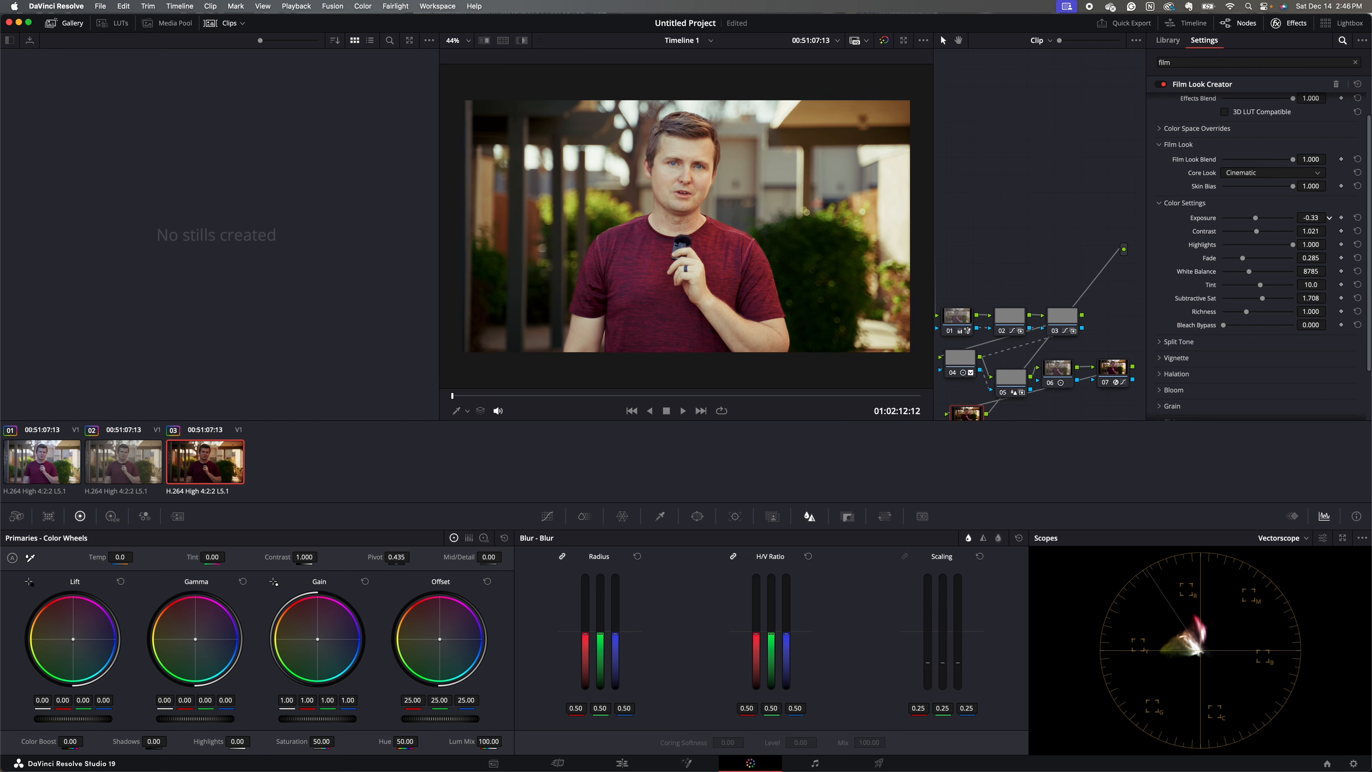
pyautogui.moveTo(1311, 217); pyautogui.dragTo(1307, 217)
# - Compare the image with the film look's global blend at 0, then set the blend to 0.600
pyautogui.scroll(-3, 1279, 341)
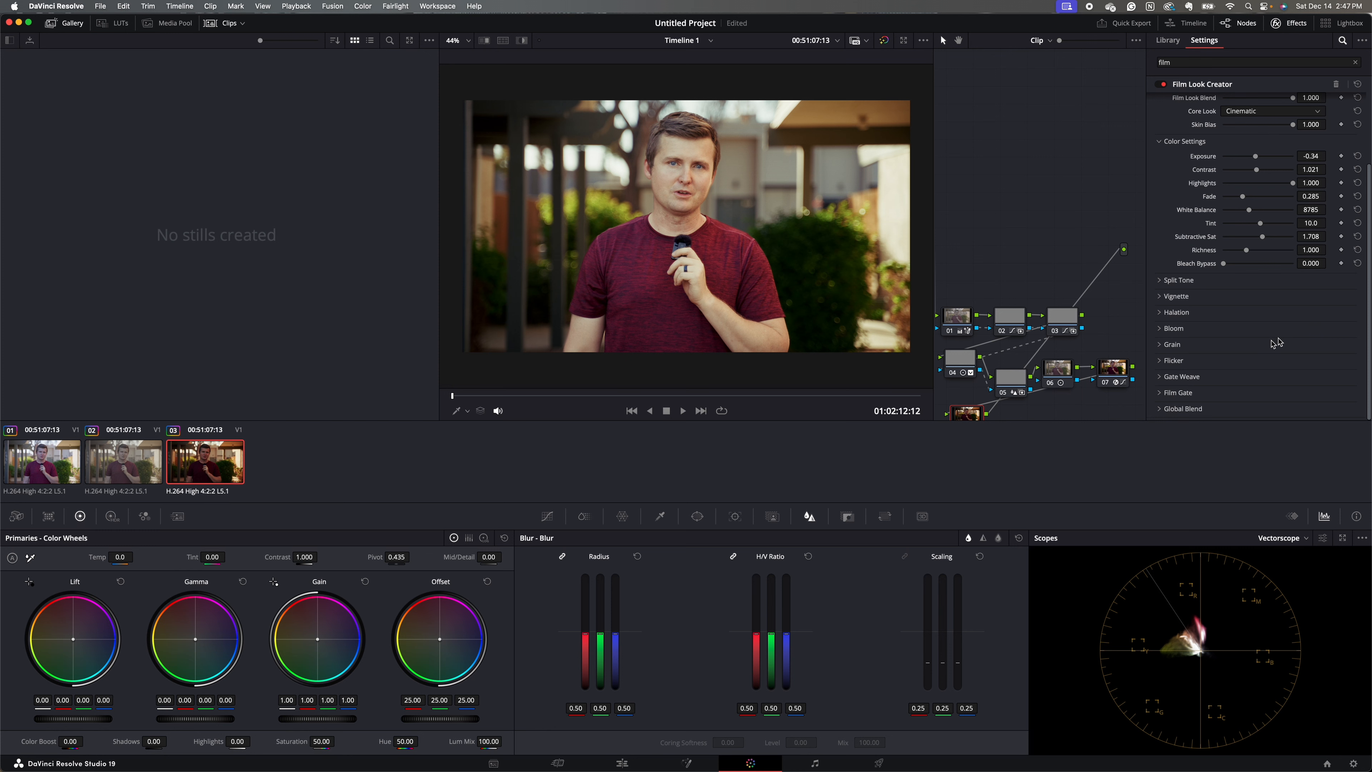
pyautogui.click(1159, 413)
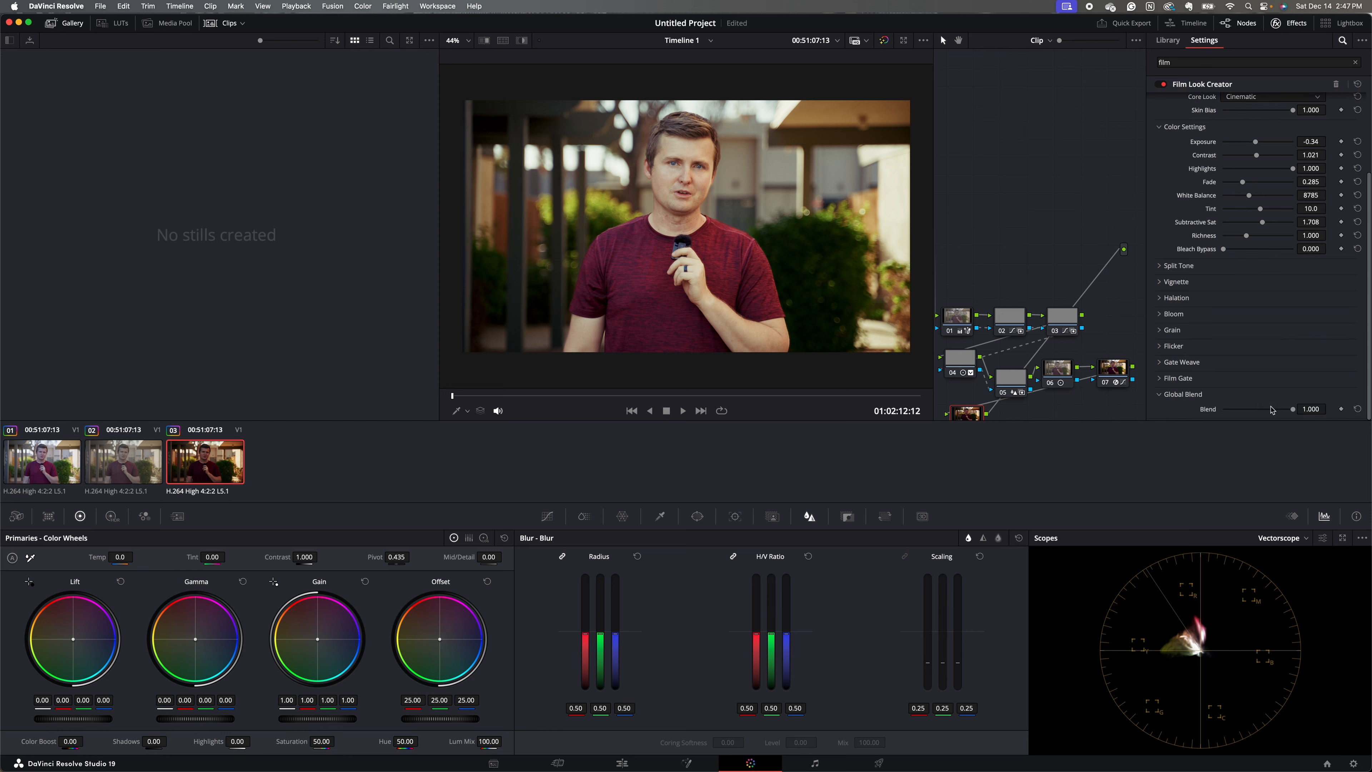
pyautogui.moveTo(1277, 409); pyautogui.dragTo(1192, 409)
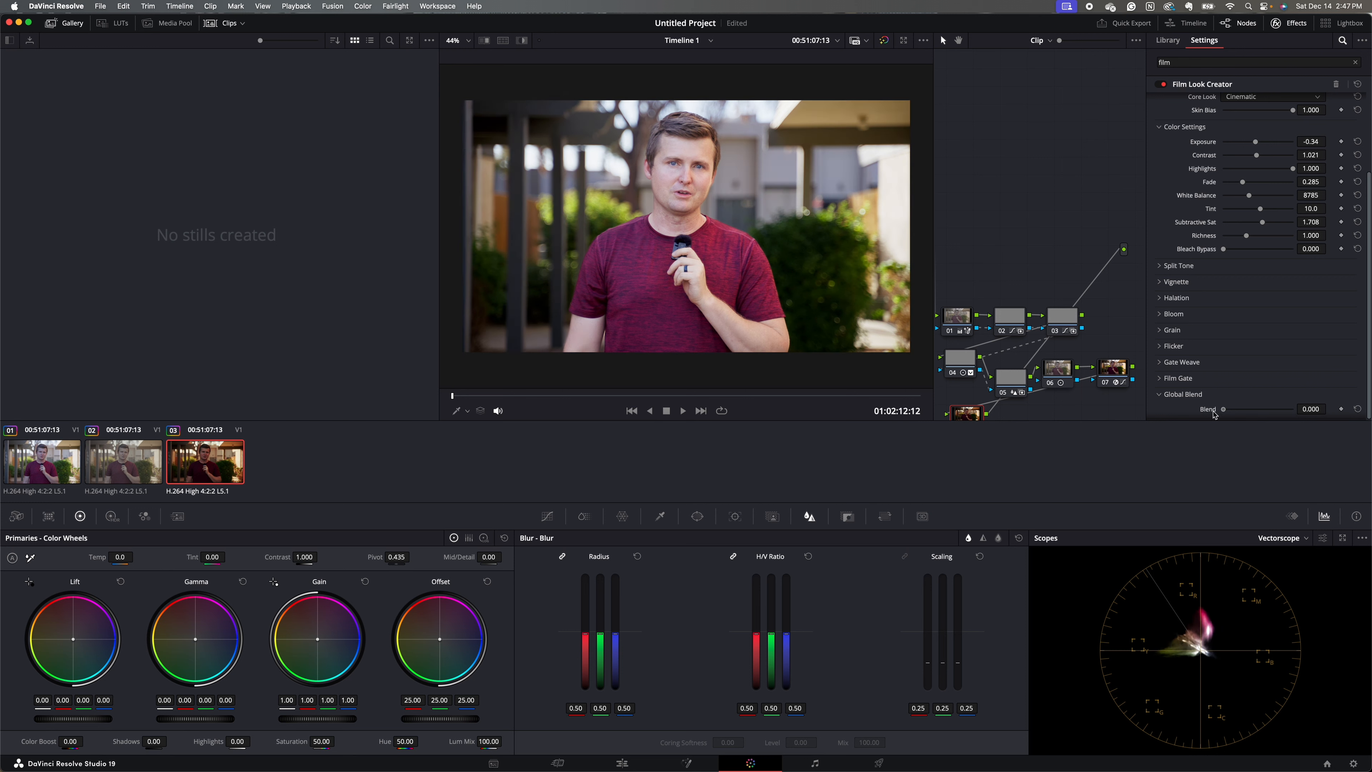
pyautogui.moveTo(1224, 410); pyautogui.dragTo(1266, 421)
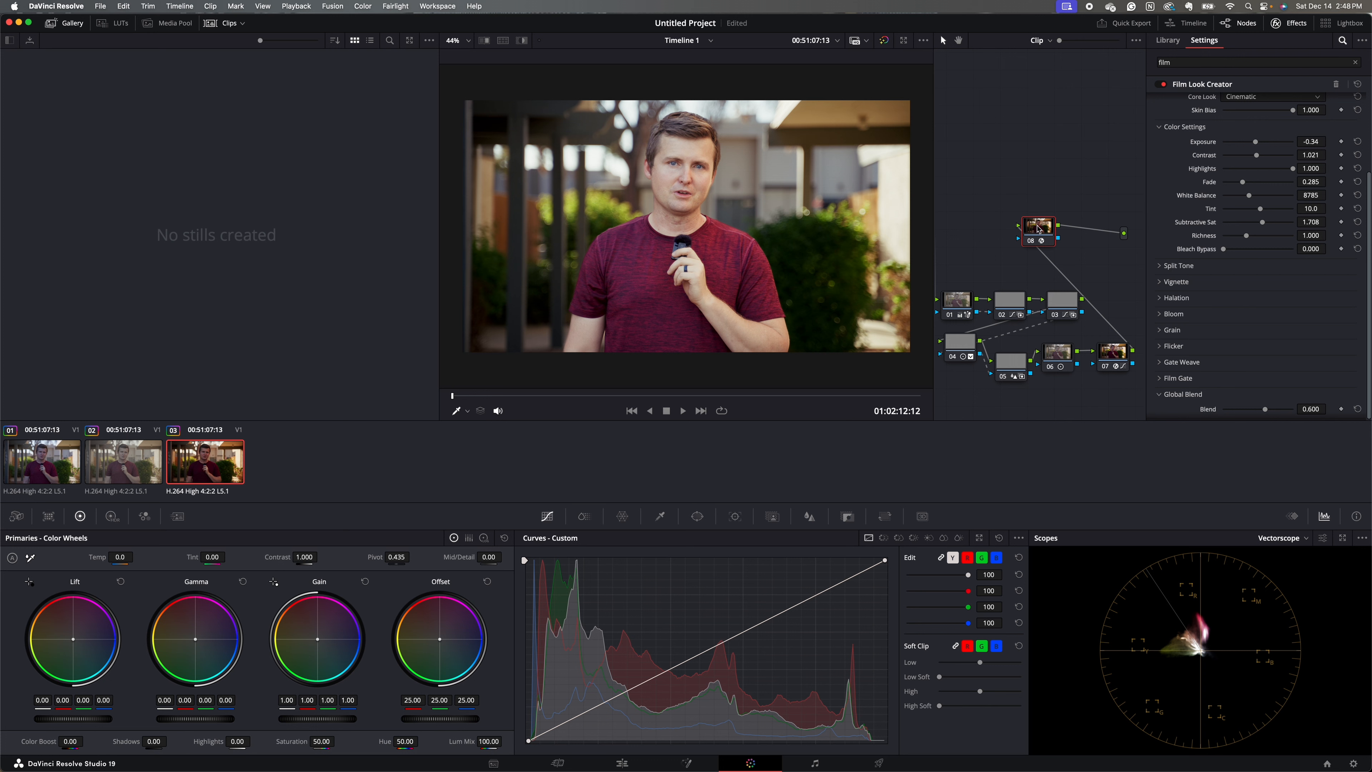
# - Add a serial node after the Film Look Creator node 08
pyautogui.rightClick(1038, 229)
pyautogui.moveTo(1087, 281)
pyautogui.click(1026, 219)
pyautogui.rightClick(1033, 224)
pyautogui.moveTo(1096, 283)
pyautogui.click(1164, 279)
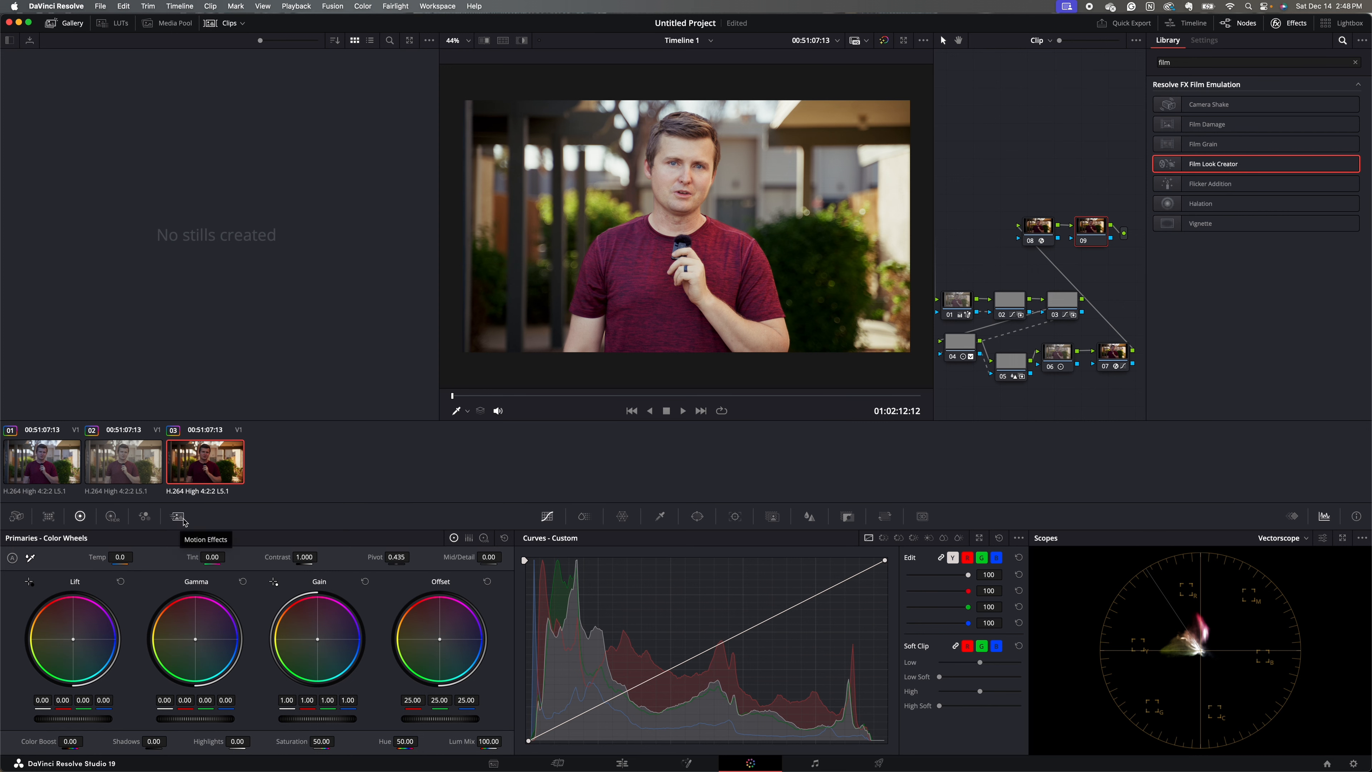
# - Apply temporal noise reduction on node 09 with 3 frames and linked luma and chroma thresholds of 25.4
pyautogui.click(177, 517)
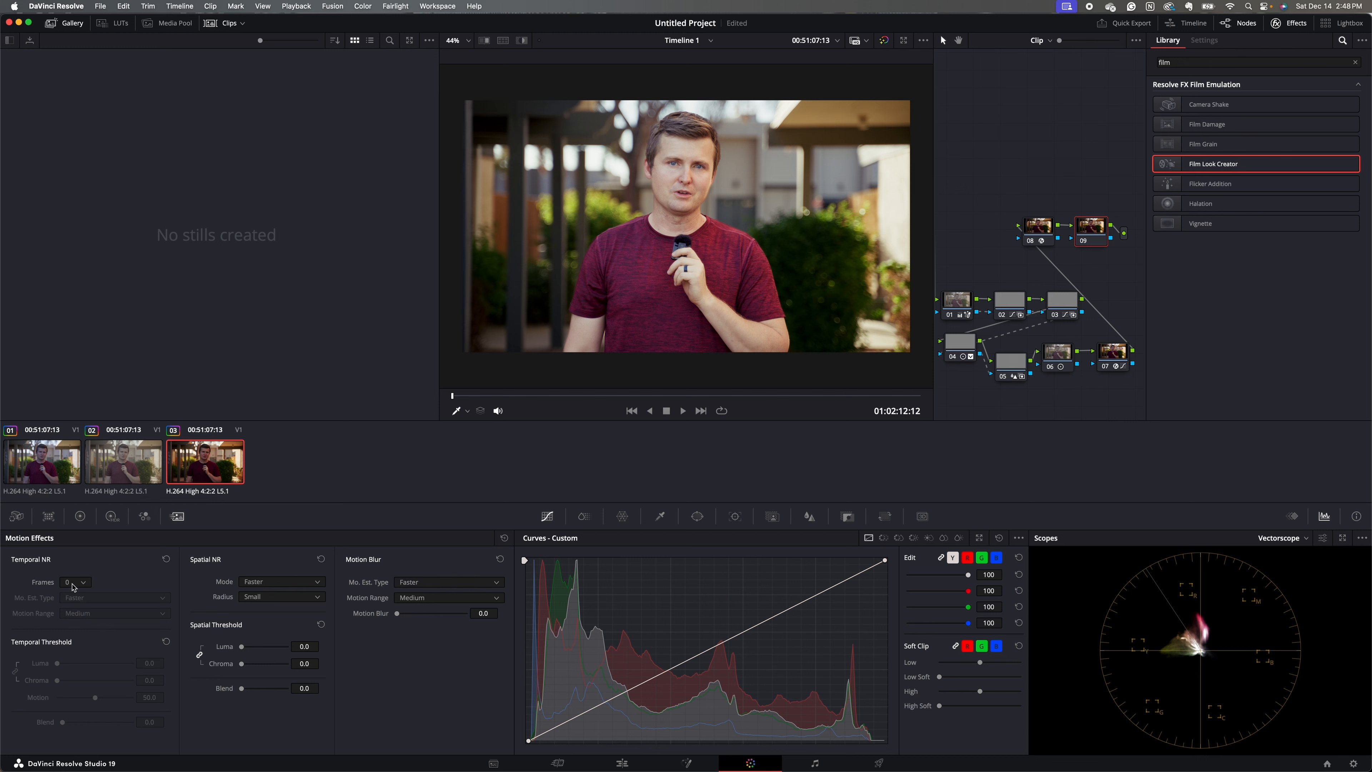
pyautogui.click(75, 584)
pyautogui.click(80, 632)
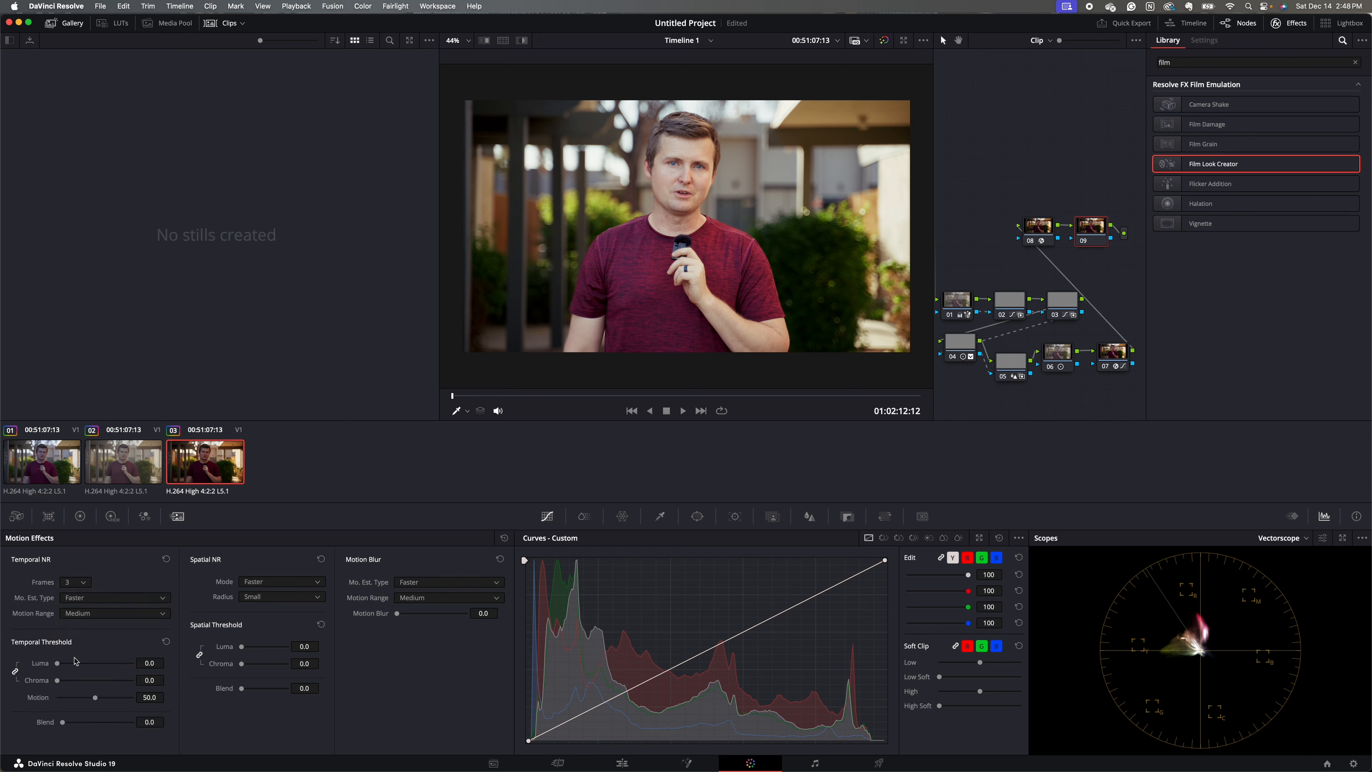
pyautogui.click(76, 664)
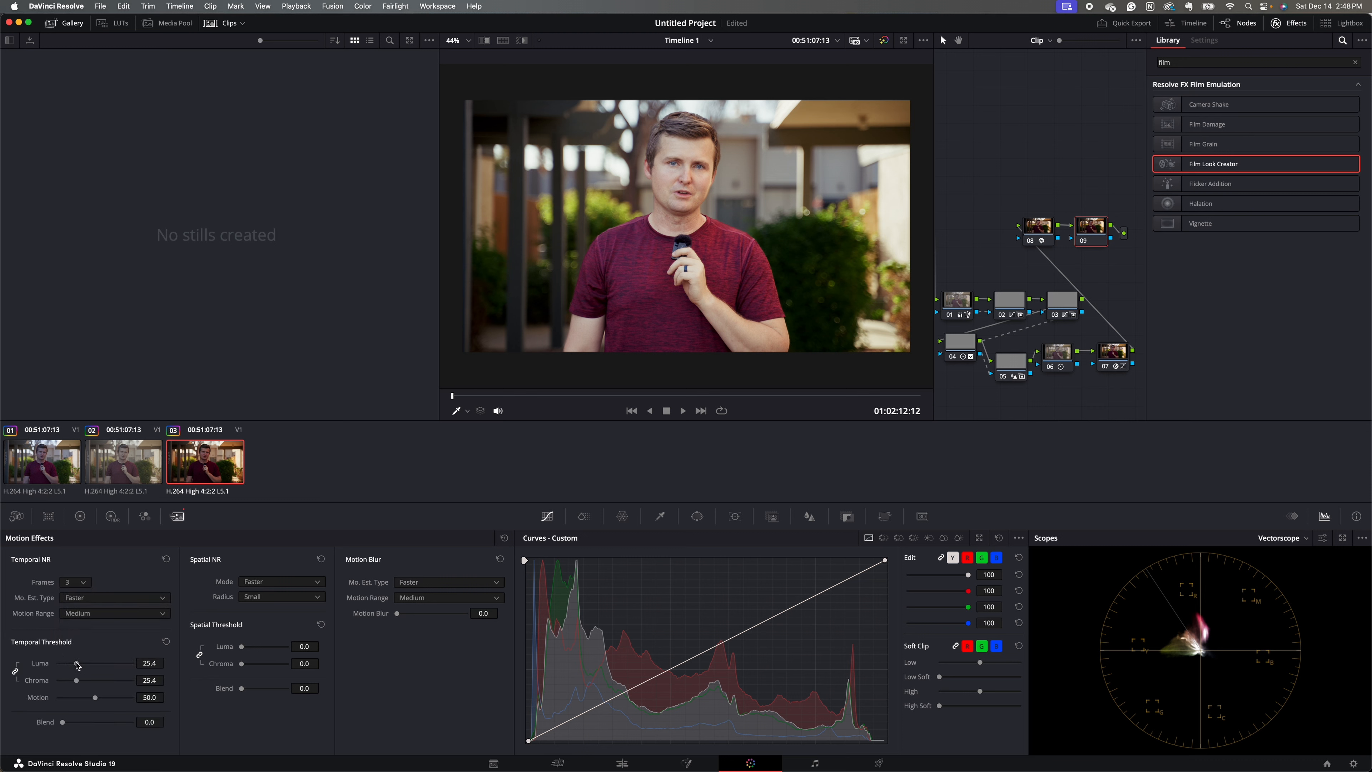